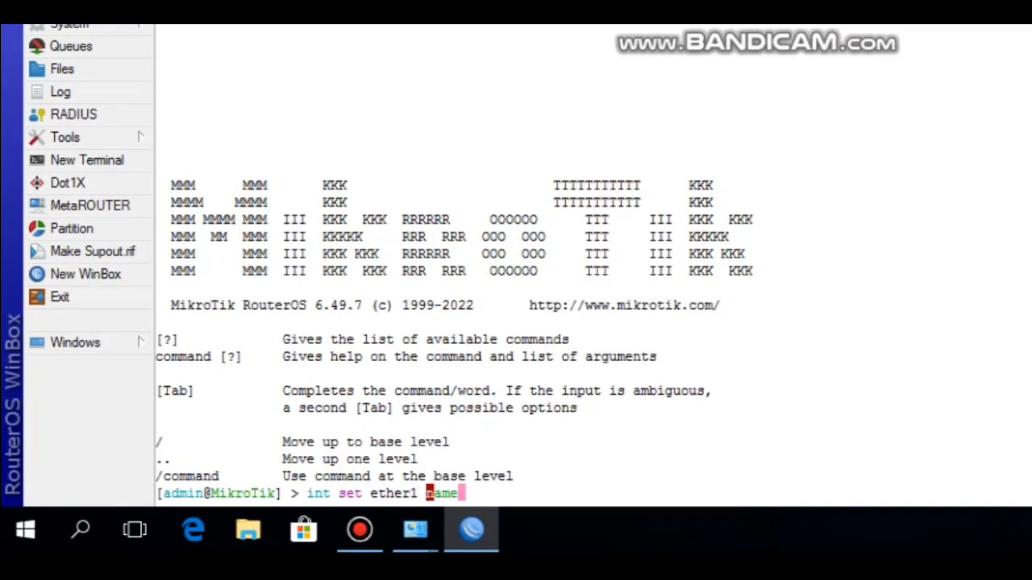
- Rename ether1, ether2 and ether3 to isp, lokal and pppoe from the terminal
key(Return)
key(Up)
key(Left)
key(Left)
key(Left)
key(Left)
key(Left)
key(Left)
key(Left)
key(Left)
key(Left)
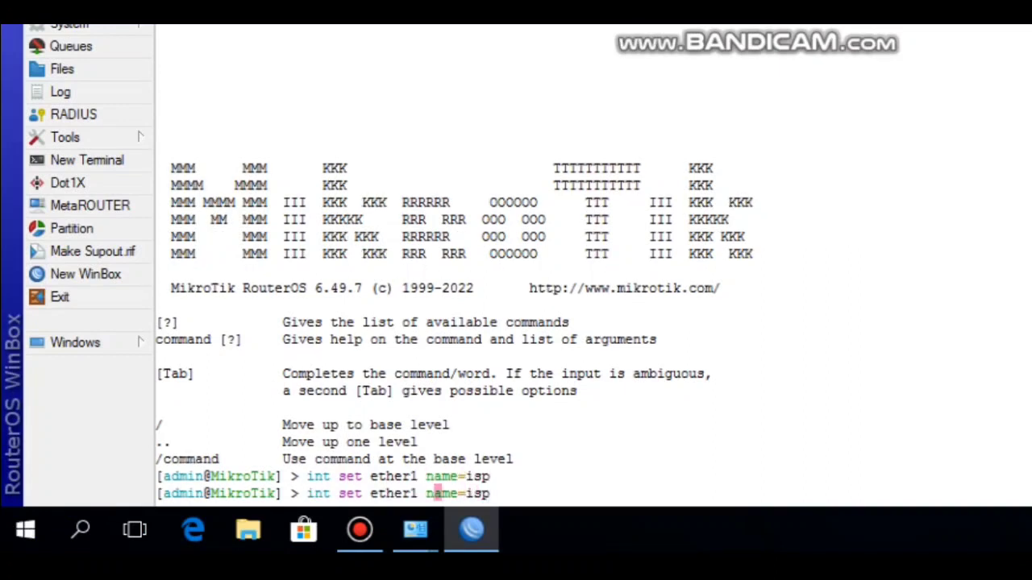
key(BackSpace)
text(2)
key(Right)
key(Right)
key(Right)
key(Right)
key(Right)
key(Right)
key(Right)
key(Right)
key(Right)
key(BackSpace)
key(BackSpace)
key(BackSpace)
text(lokal)
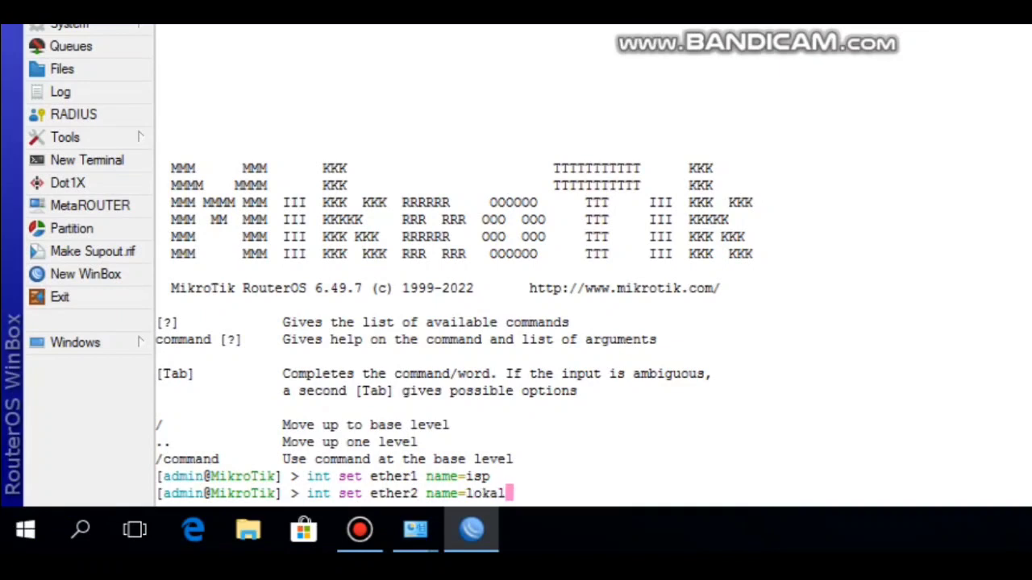
key(Return)
text(int se)
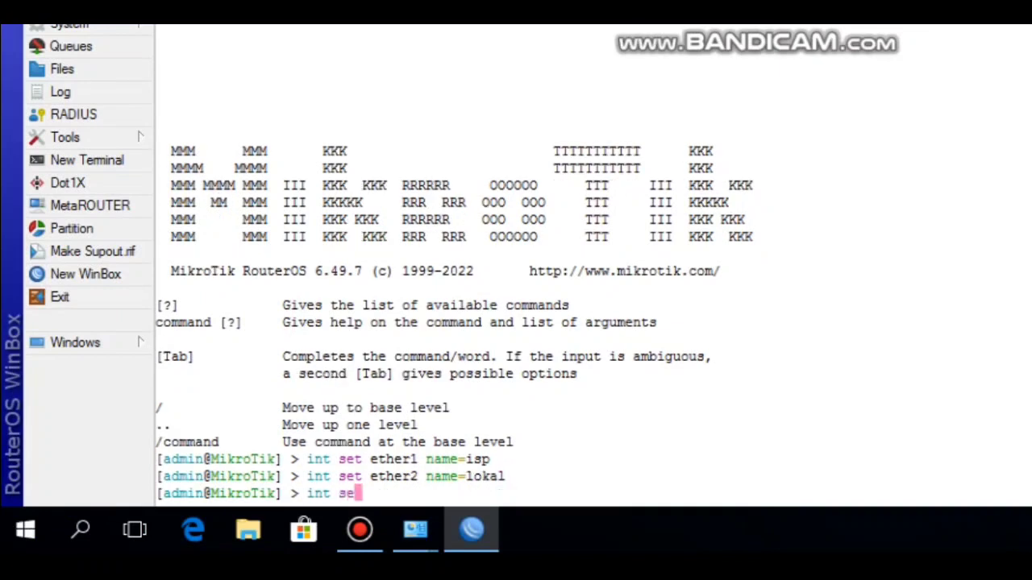
text(t ether3 name)
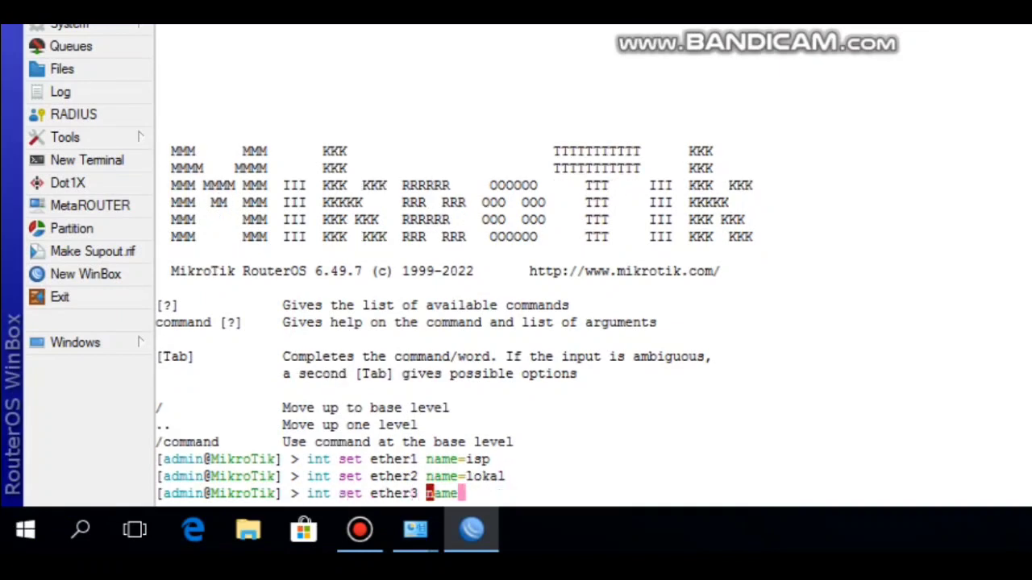
text(=)
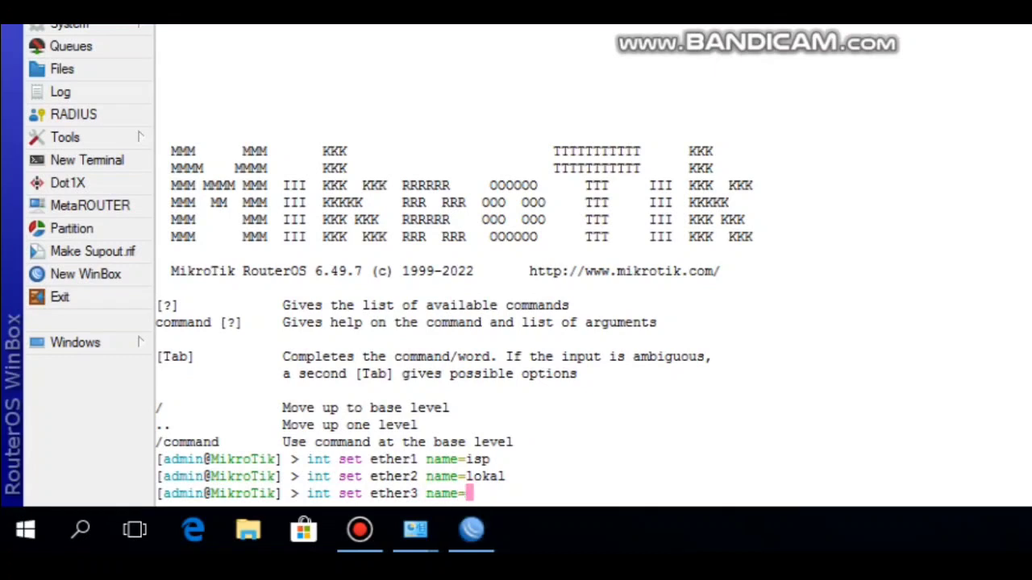
text(pppoe)
key(Return)
- Assign 180.192.1.13/24 to isp and 192.180.13.1/24 to lokal
text(ip address add )
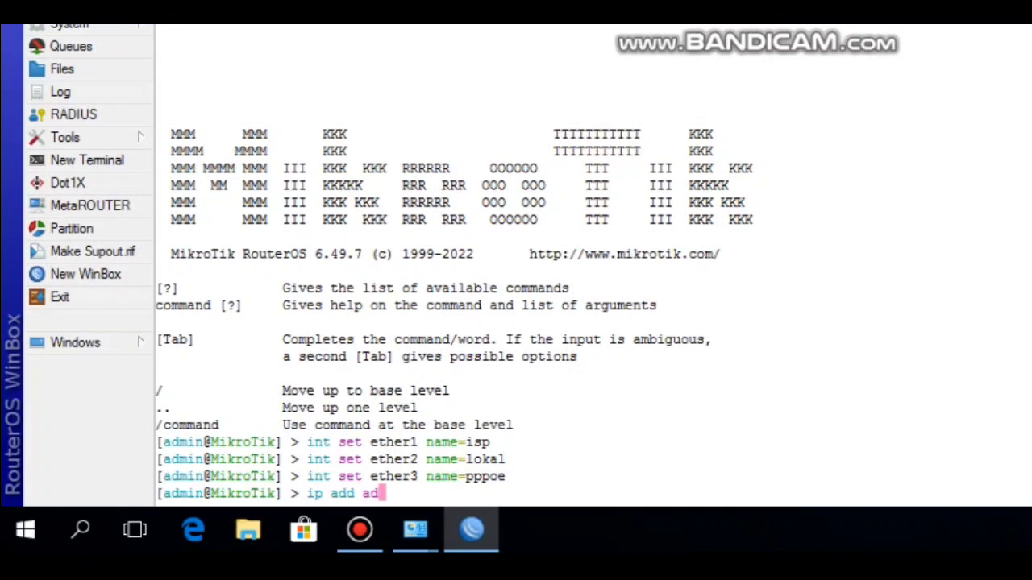
text(address= 19)
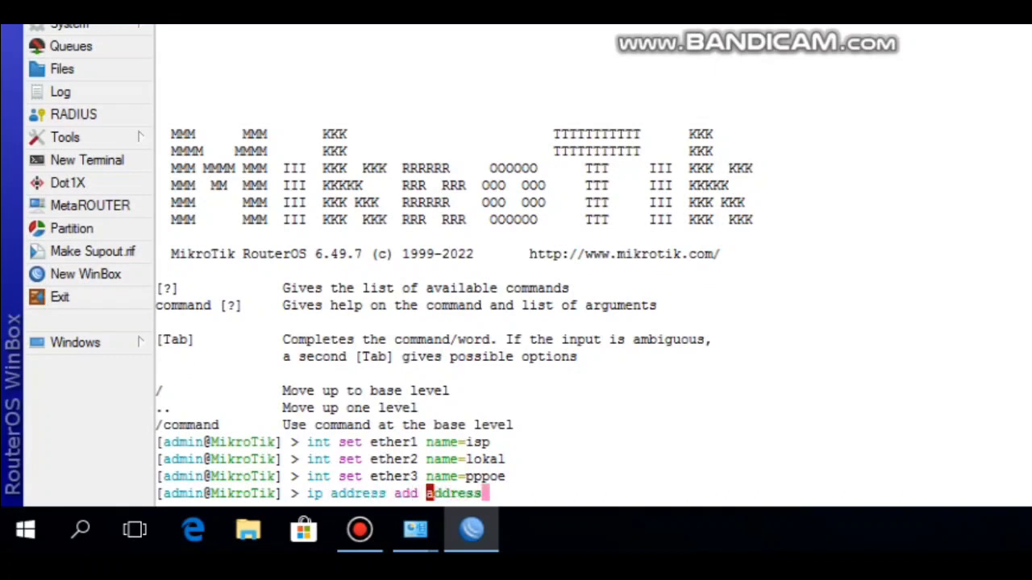
key(BackSpace)
key(BackSpace)
key(BackSpace)
key(BackSpace)
text(=180.192.1.13/24 int=isp)
key(Return)
key(Up)
key(BackSpace)
key(BackSpace)
key(BackSpace)
text(lokal)
key(Left)
key(Left)
key(Left)
key(Left)
key(Left)
key(Left)
key(Left)
key(Left)
key(Left)
key(Left)
key(Left)
key(Left)
key(Left)
key(Left)
key(Left)
key(Left)
key(Left)
key(Right)
text(3)
key(Left)
key(Left)
key(Left)
key(Left)
key(Left)
key(Left)
key(Left)
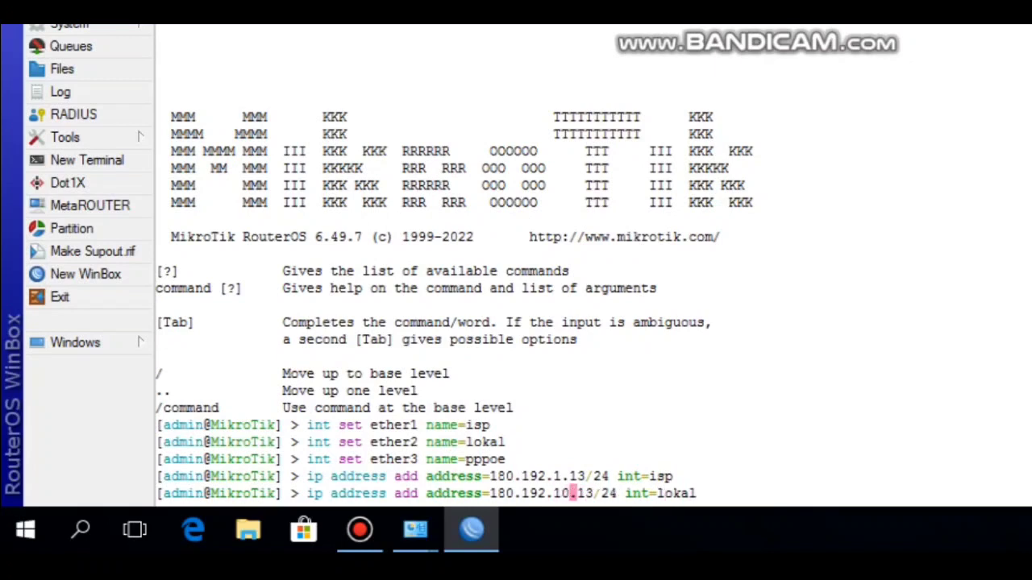
key(Right)
key(Right)
key(Right)
key(Right)
key(Right)
key(Right)
key(Right)
key(Right)
key(Right)
key(Right)
key(BackSpace)
key(Left)
key(Left)
key(Left)
key(Left)
key(Left)
key(BackSpace)
key(BackSpace)
key(BackSpace)
key(BackSpace)
key(BackSpace)
key(BackSpace)
key(BackSpace)
text(192.180)
key(Return)
- Assign 192.180.80.1/24 to pppoe and enter the default route via 180.192.1.1
key(Up)
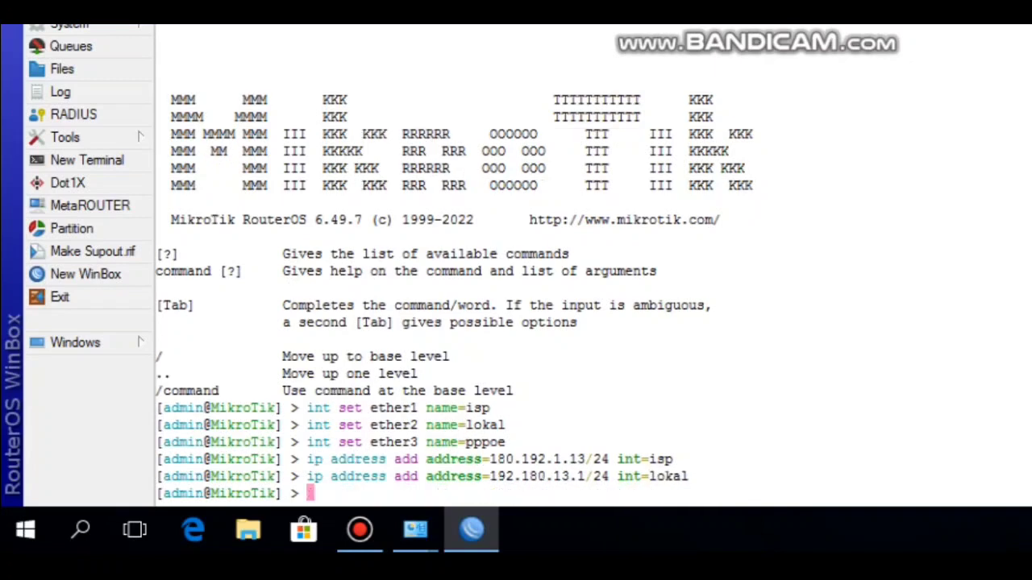
key(BackSpace)
key(BackSpace)
key(BackSpace)
key(BackSpace)
key(BackSpace)
text(pppoe)
key(Left)
key(Left)
key(Left)
key(Left)
key(Left)
key(Left)
key(Left)
key(Left)
key(Left)
key(Left)
key(Left)
key(Left)
key(Left)
key(Left)
key(Left)
key(Left)
key(BackSpace)
key(Delete)
text(80)
key(Return)
text(ip route add )
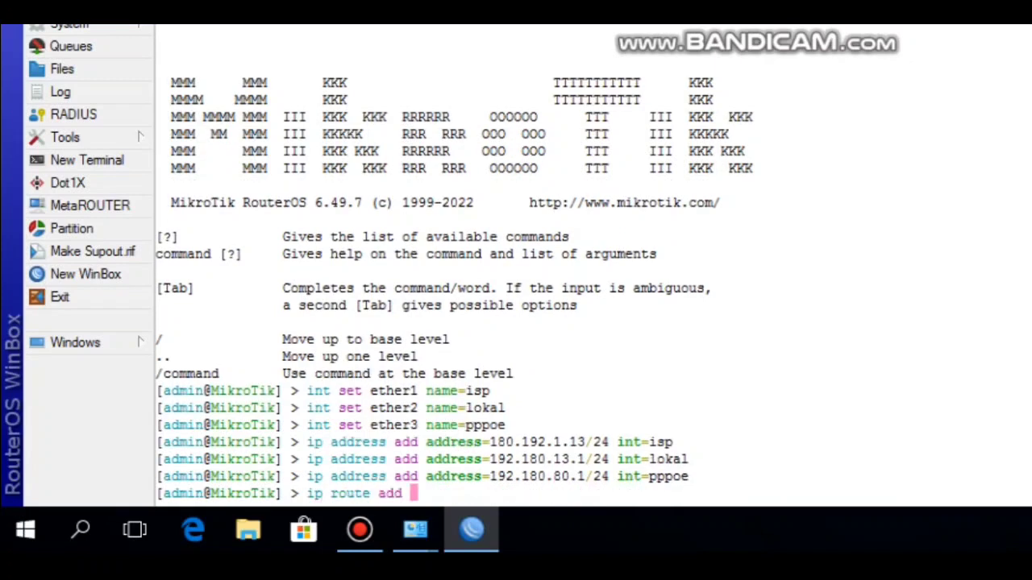
text(dst-address=0.0.0.0/0 )
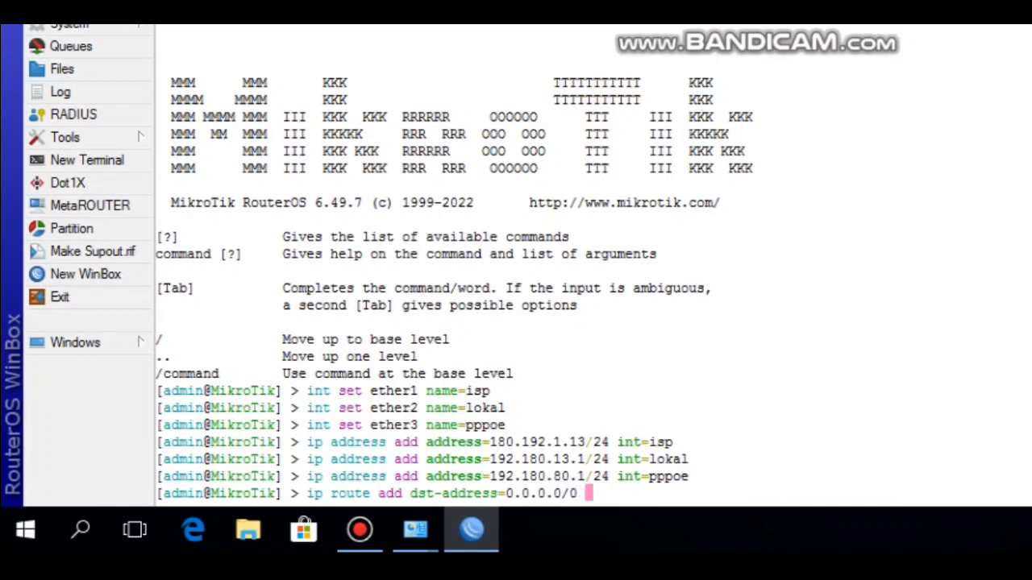
text(gateway=)
text(180.192.)
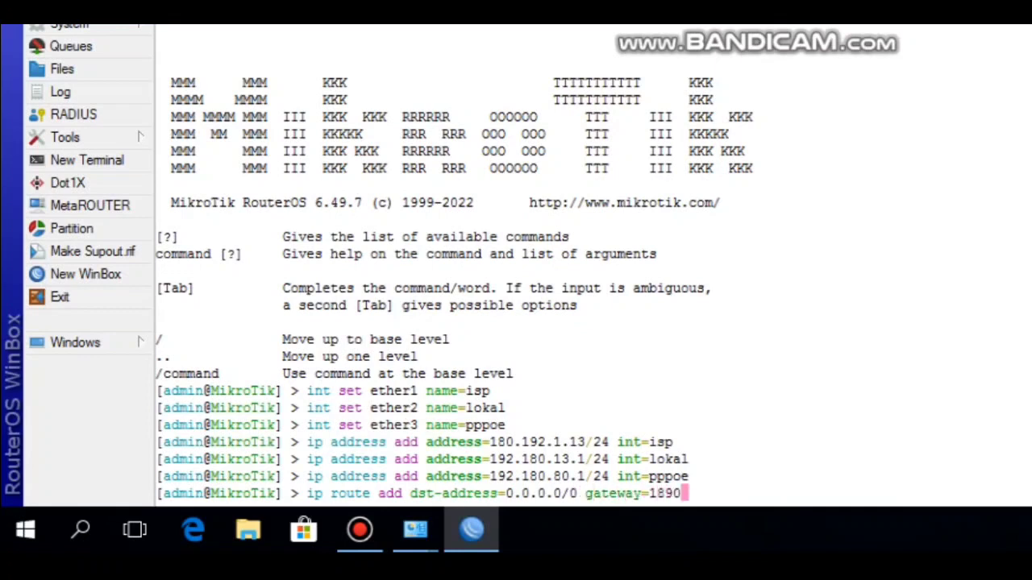
text(1.1)
- Commit route 0.0.0.0/0 via 180.192.1.1, then set DNS 8.8.8.8 with allow-remote-requests=yes
key(Return)
text(ip dns set servers)
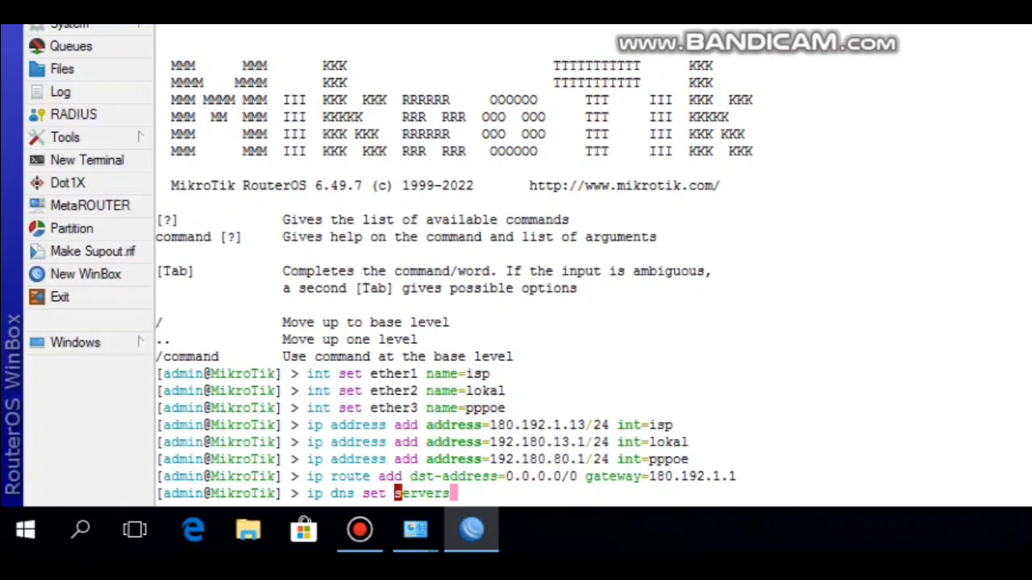
text(=8.8.8.8 al)
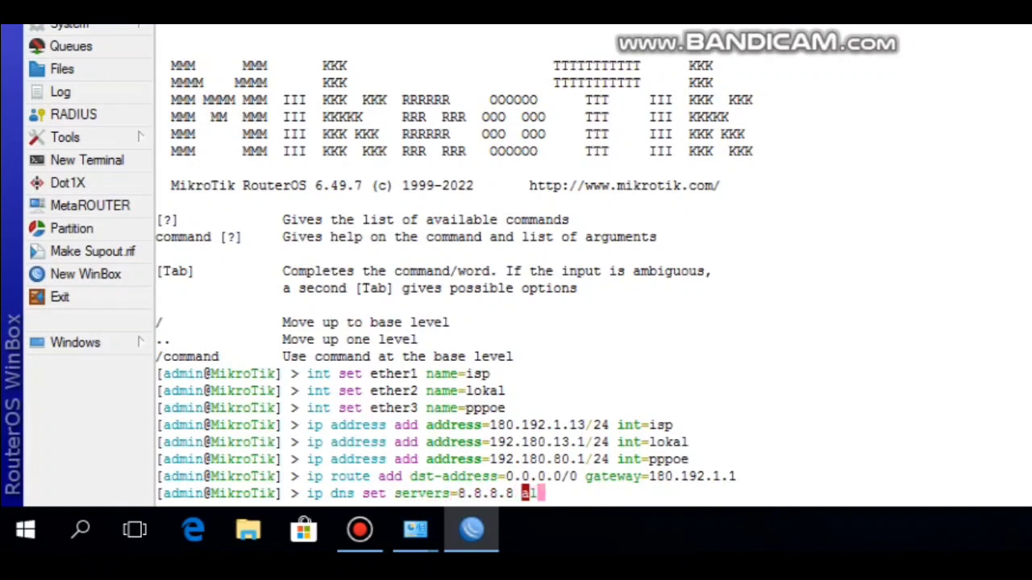
text(low-remote)
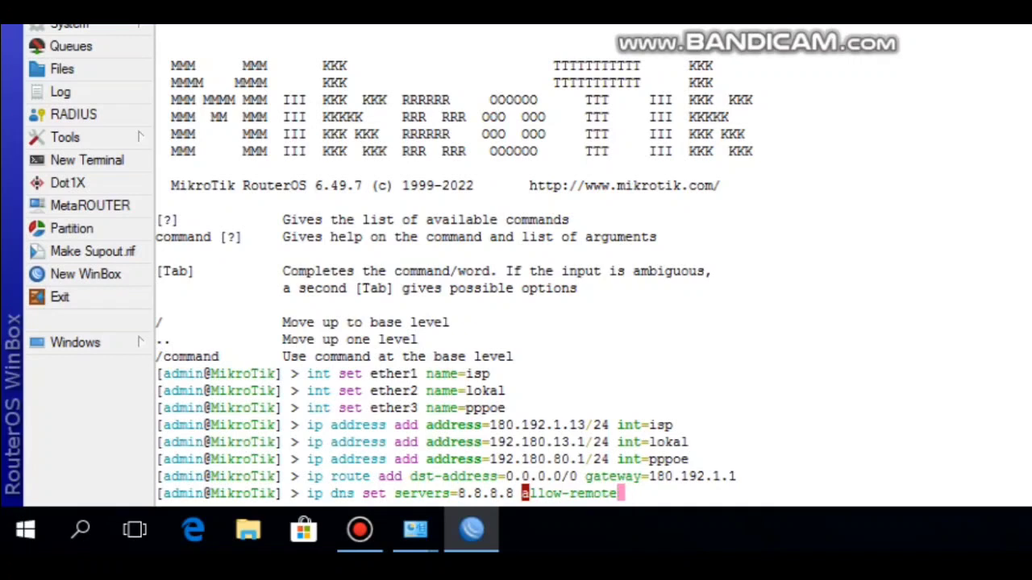
text(-requests=yes)
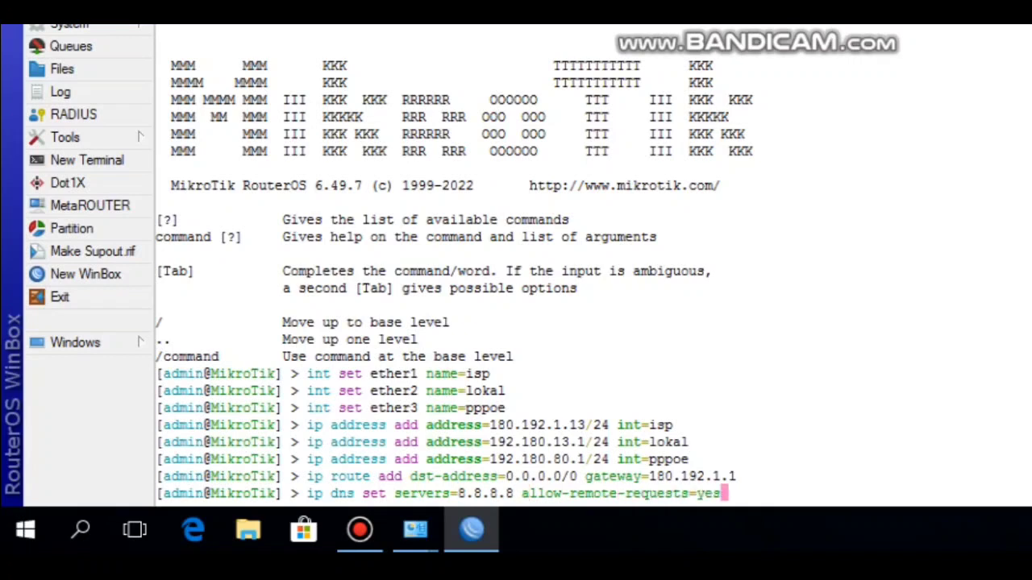
key(Return)
- Add a srcnat masquerade rule with out-interface isp
text(ip firewall nat )
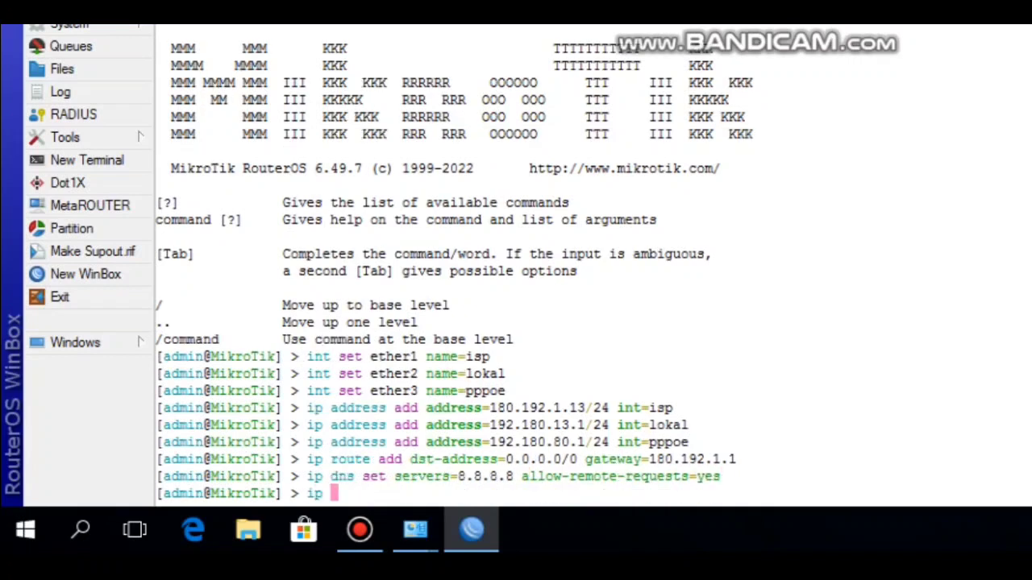
text(add ch)
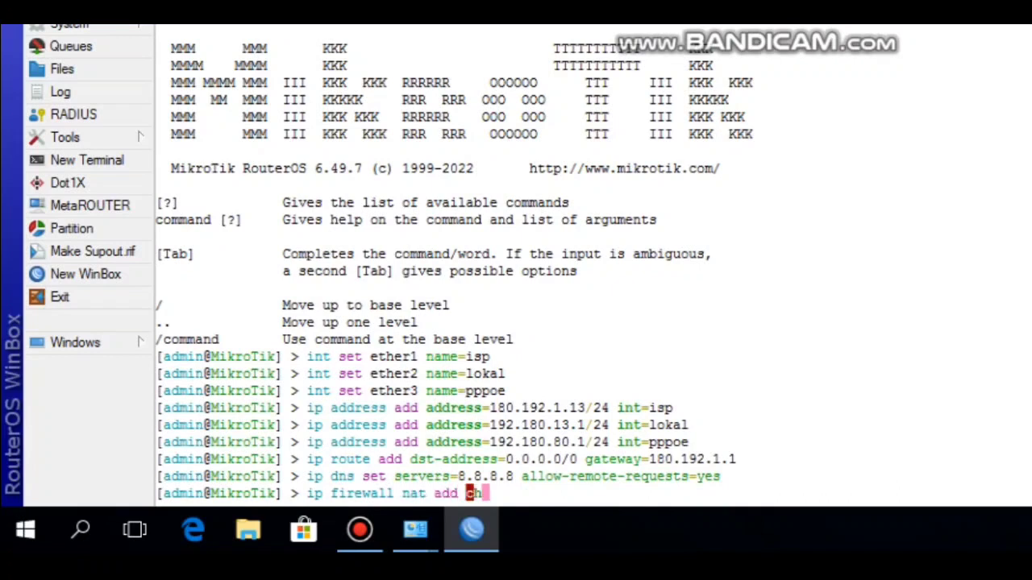
text(ain=srcnat act)
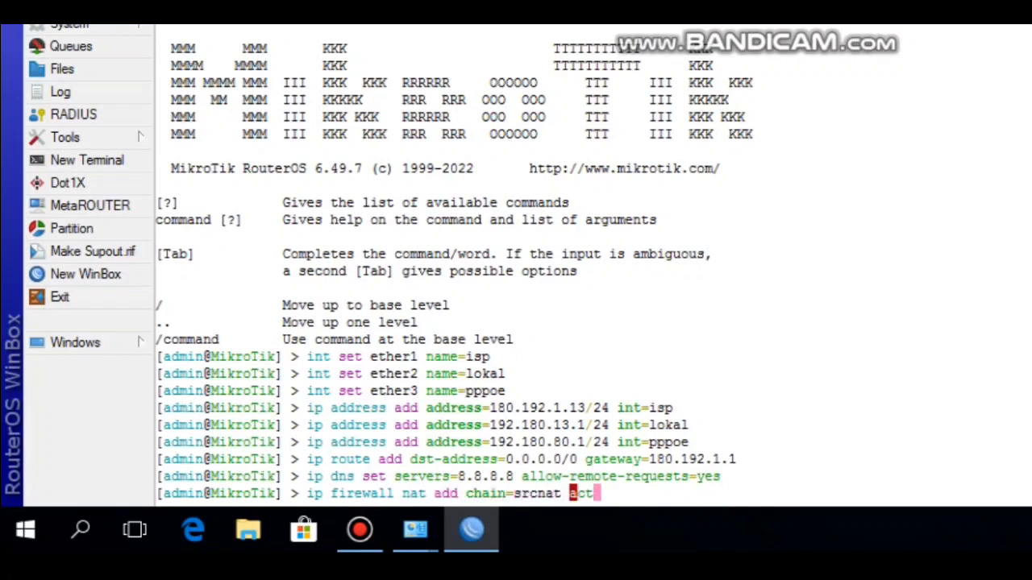
text(ion=masquerade)
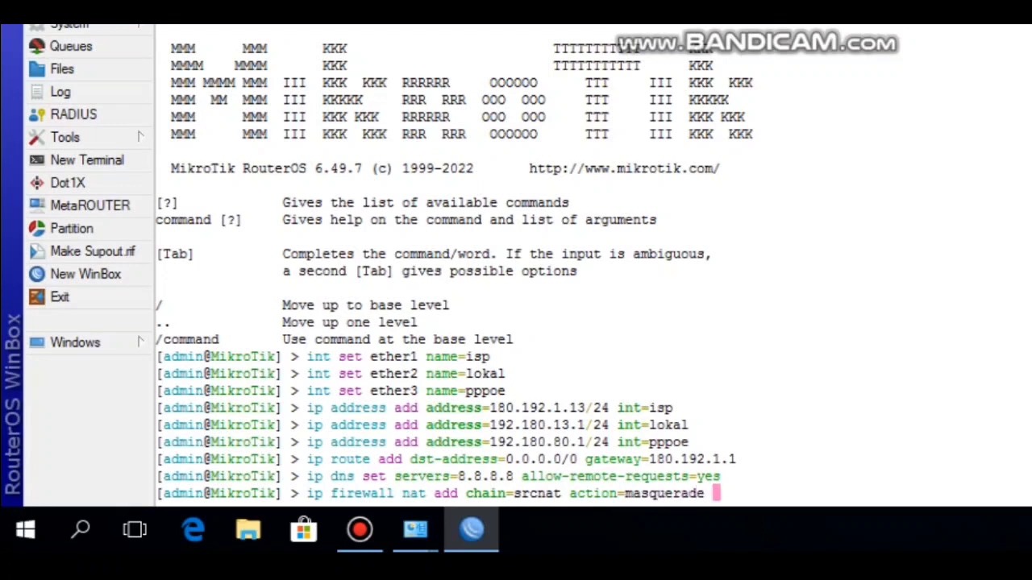
text( out-intef)
key(BackSpace)
key(BackSpace)
key(Tab)
text(=isp)
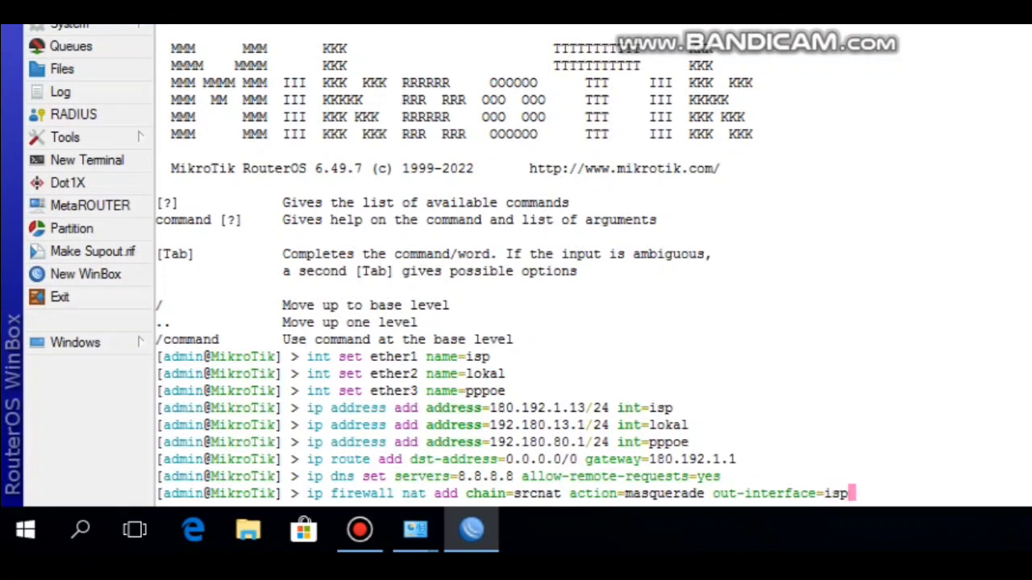
key(Return)
- Add a dstnat rule for TCP port 80 with an in-interface condition
key(Up)
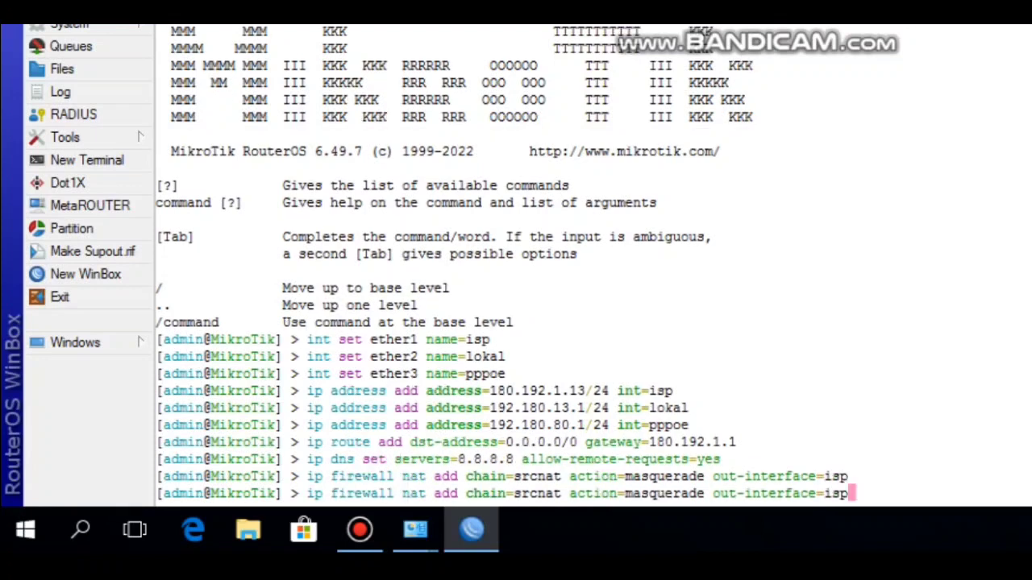
key(BackSpace)
key(BackSpace)
key(BackSpace)
key(BackSpace)
key(BackSpace)
key(BackSpace)
key(BackSpace)
key(BackSpace)
key(BackSpace)
key(BackSpace)
key(BackSpace)
key(BackSpace)
key(BackSpace)
key(BackSpace)
key(BackSpace)
key(BackSpace)
key(BackSpace)
key(BackSpace)
key(BackSpace)
key(BackSpace)
text(dstnat)
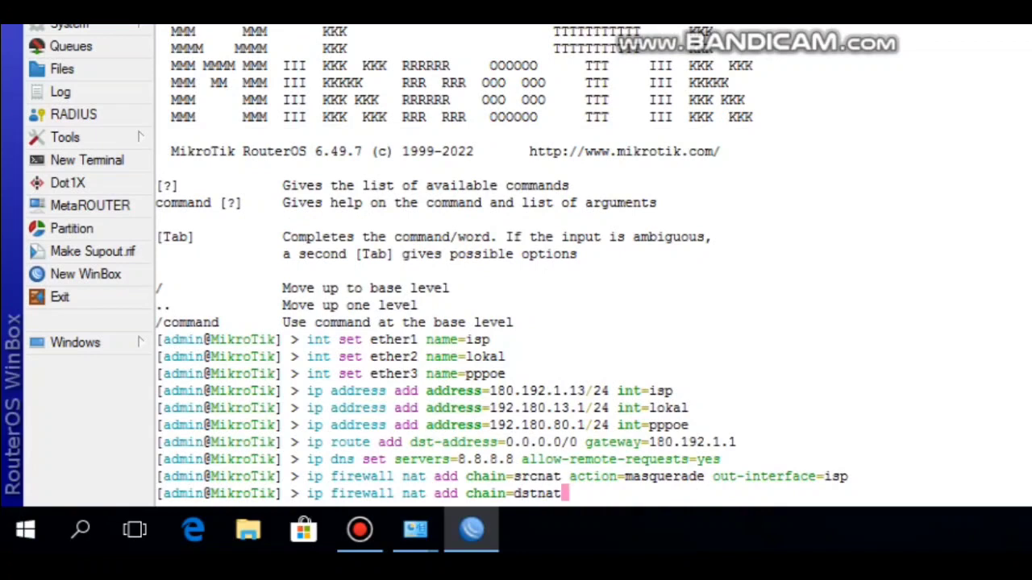
text( port=)
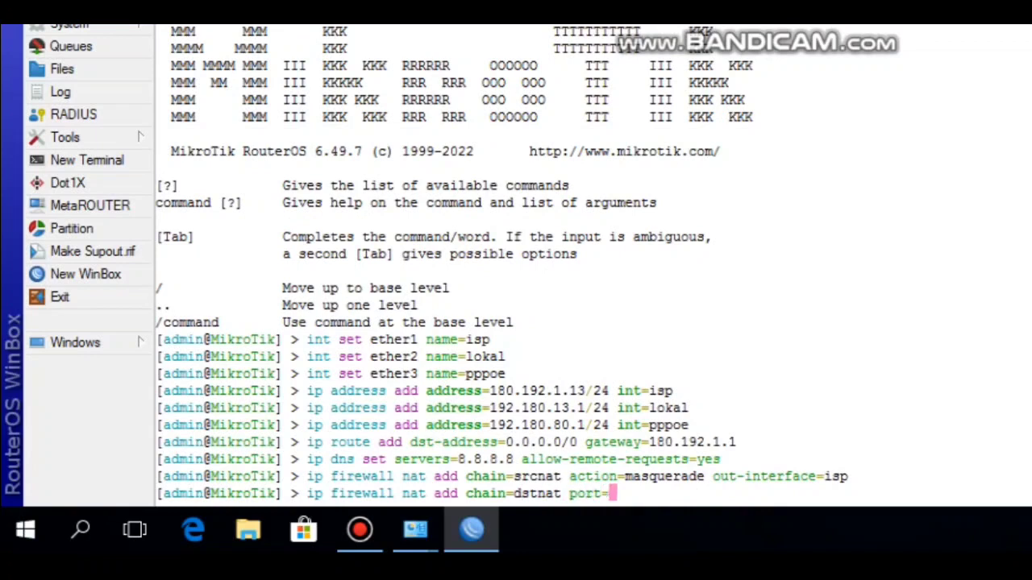
text(80 protovo)
key(BackSpace)
key(BackSpace)
text(col=)
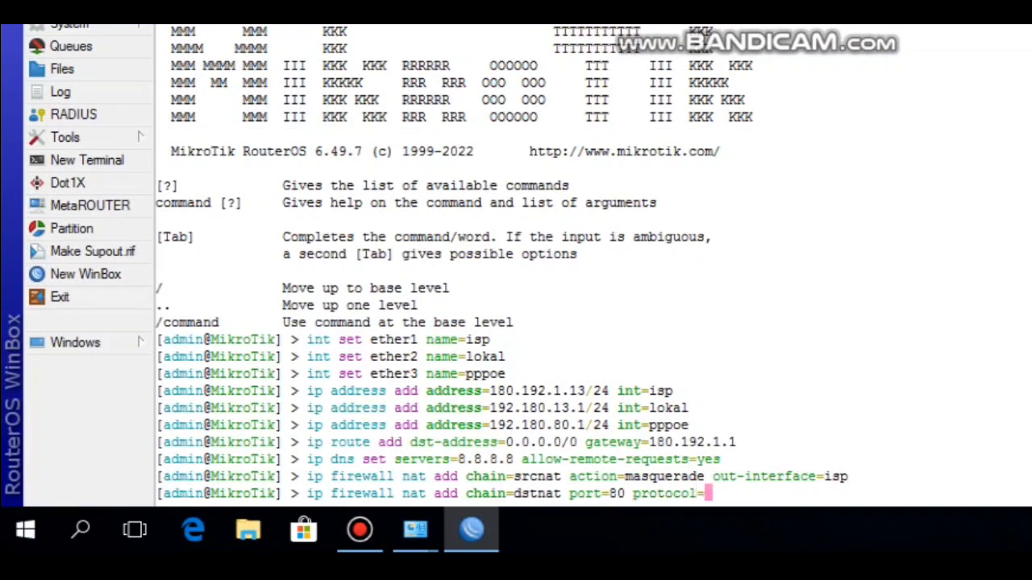
text(tcp in-int)
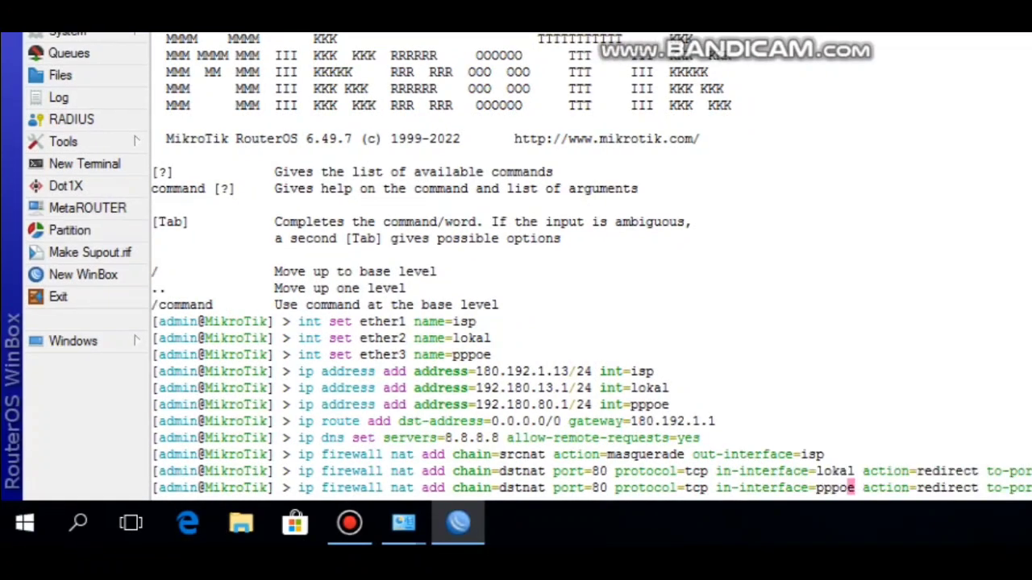
key(Left)
key(Left)
key(Left)
key(Left)
key(Left)
key(Left)
key(Left)
key(Left)
key(Left)
key(Left)
key(Left)
key(Left)
key(Left)
key(Left)
key(Left)
key(Left)
key(Left)
key(Left)
key(Left)
key(Left)
key(Left)
key(Left)
key(Left)
key(Left)
key(Left)
key(Left)
key(Return)
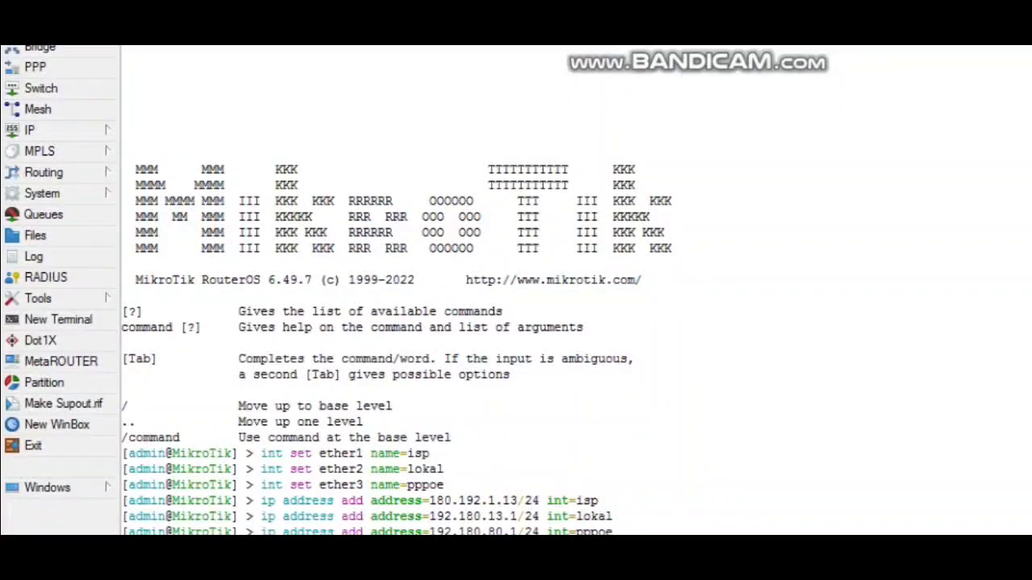
- Add PPPoE server with service name pppoe1 on the pppoe interface
click(36, 67)
click(136, 167)
key(BackSpace)
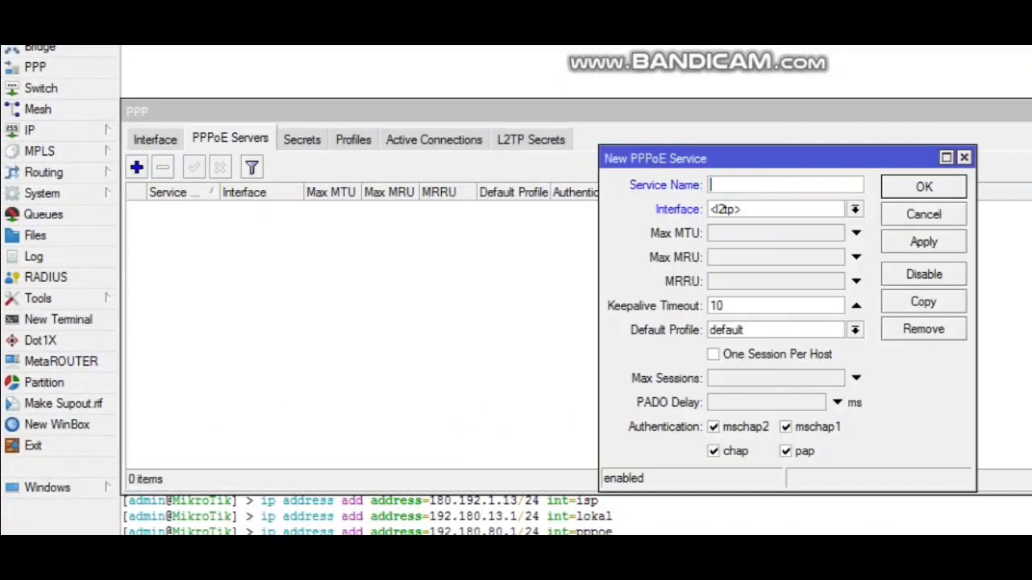
text(pppoe1)
click(855, 210)
click(774, 295)
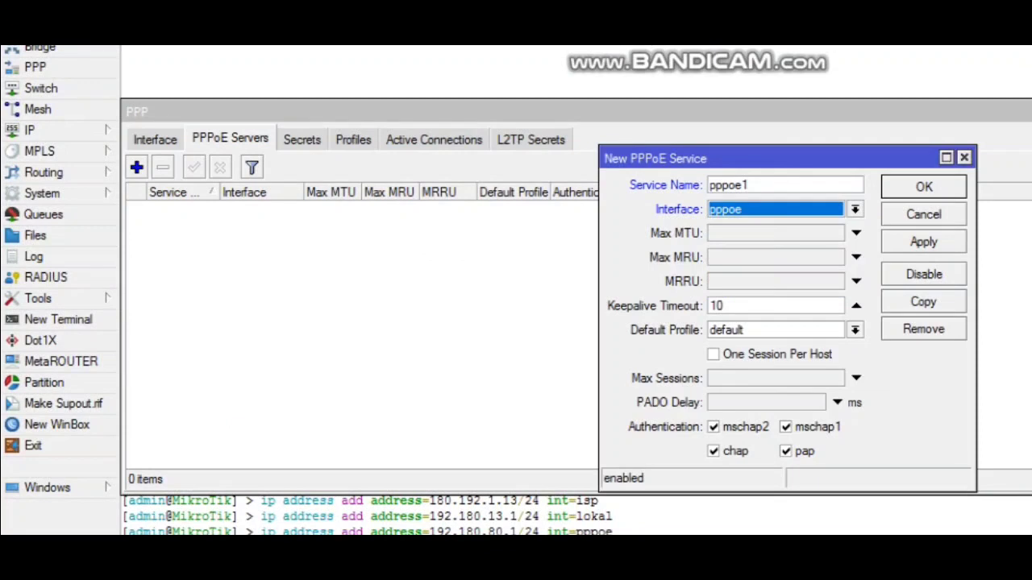
click(923, 242)
click(924, 187)
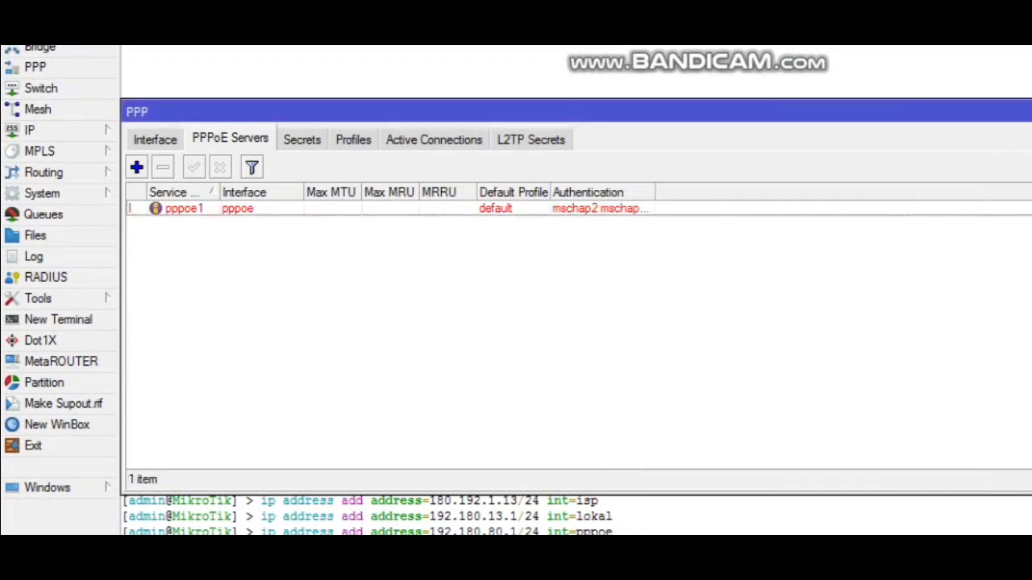
click(353, 140)
- Start a new PPP profile limited to one session with rate limit 3M/3M
click(136, 167)
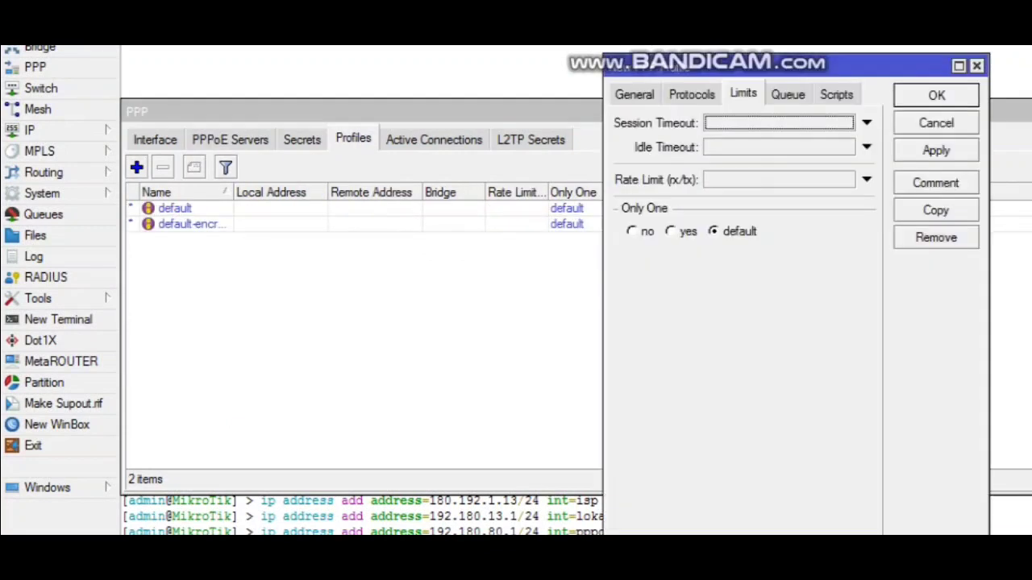
click(671, 231)
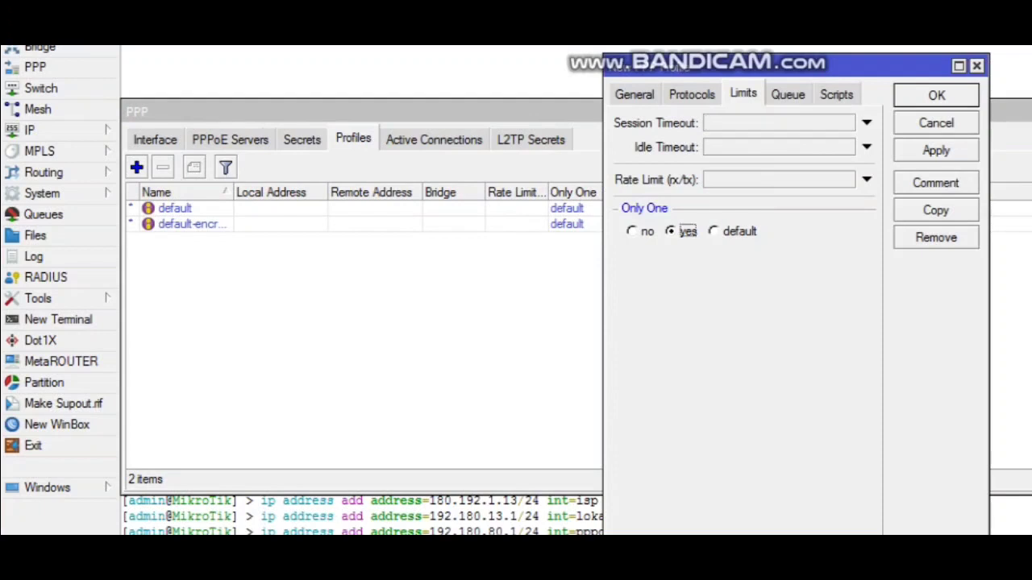
click(866, 180)
text(3M/)
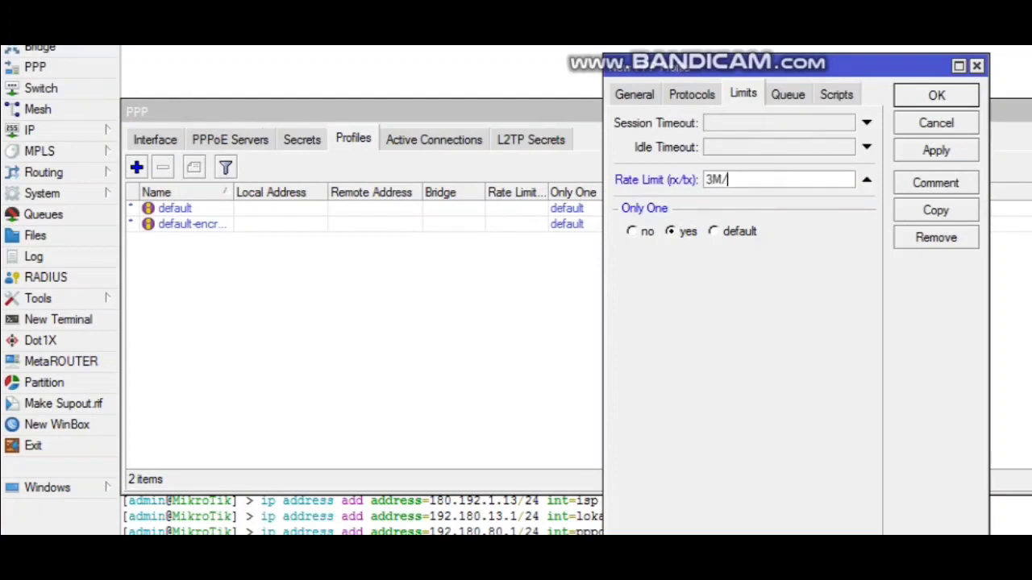
text(3M)
click(787, 94)
- Name the profile pppoe1 with local 192.168.80.1 and remote 192.168.80.2, and save it
click(634, 94)
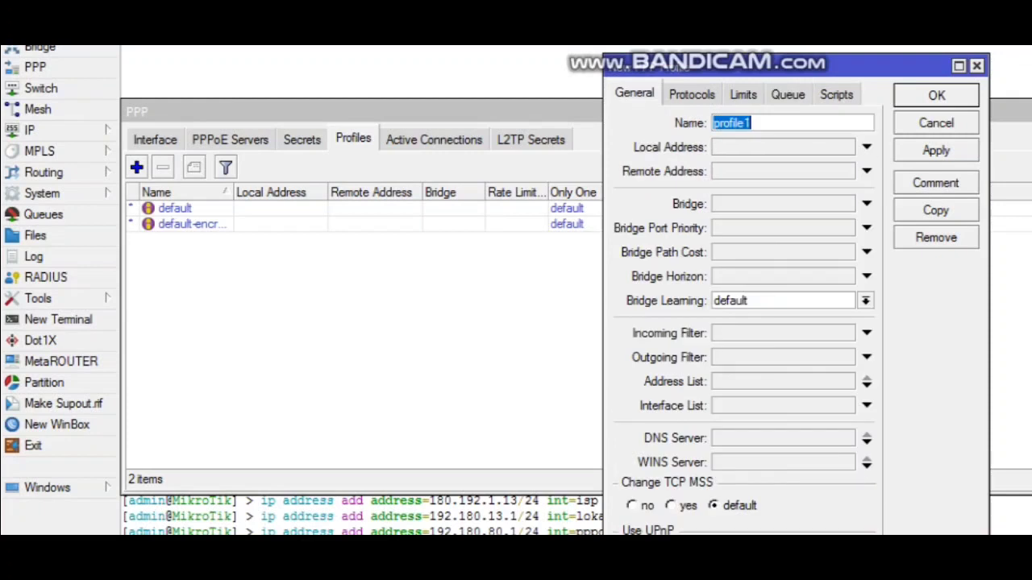
text(ppp)
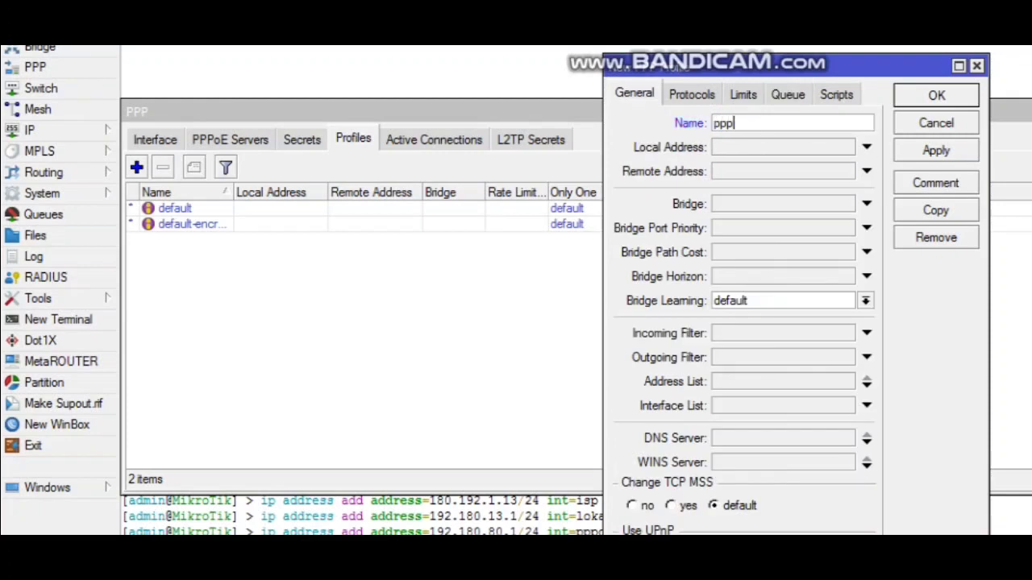
text(oe1)
click(866, 148)
key(BackSpace)
text(192.168.80.1)
key(Tab)
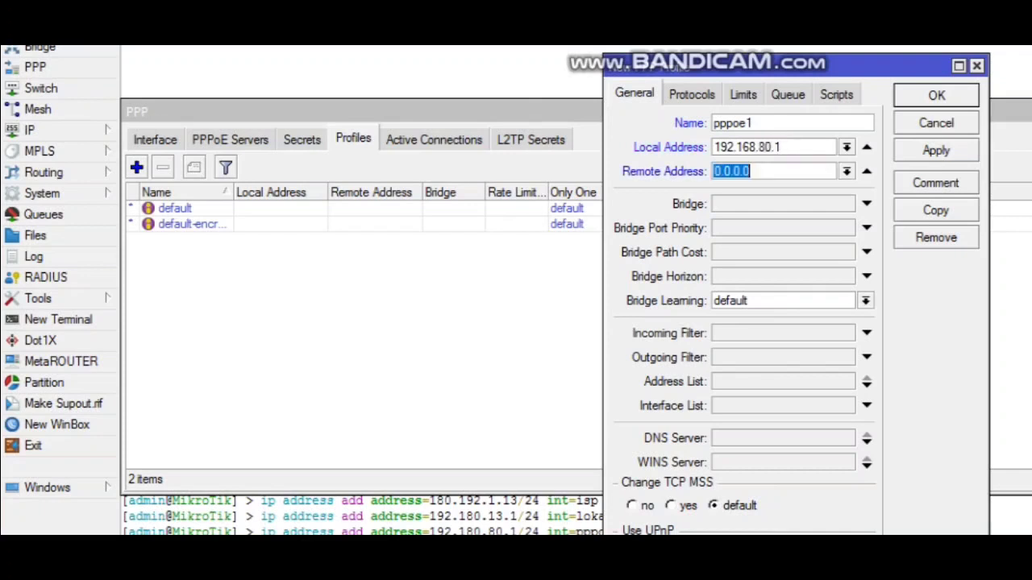
text(19)
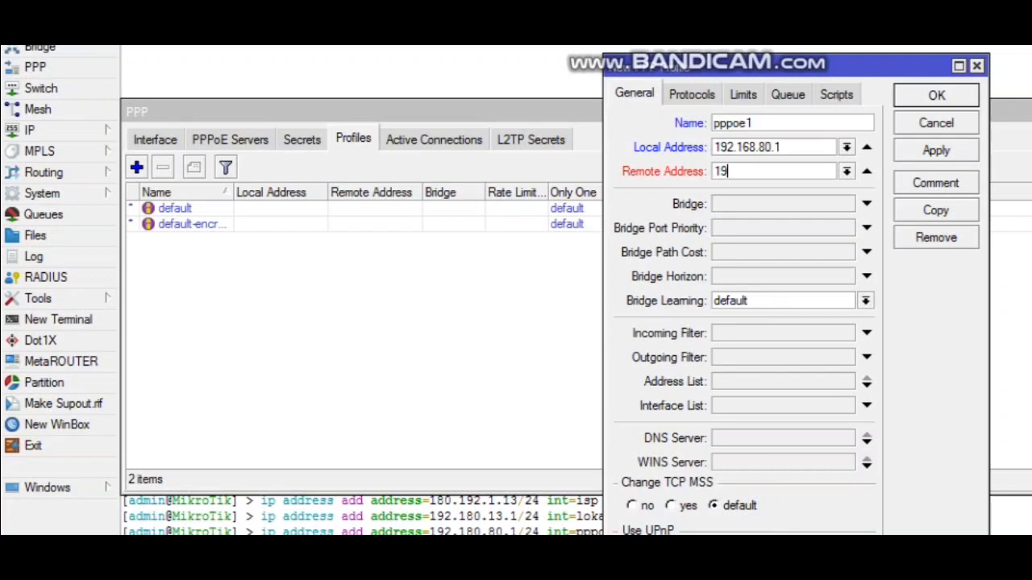
text(2.168.80.2)
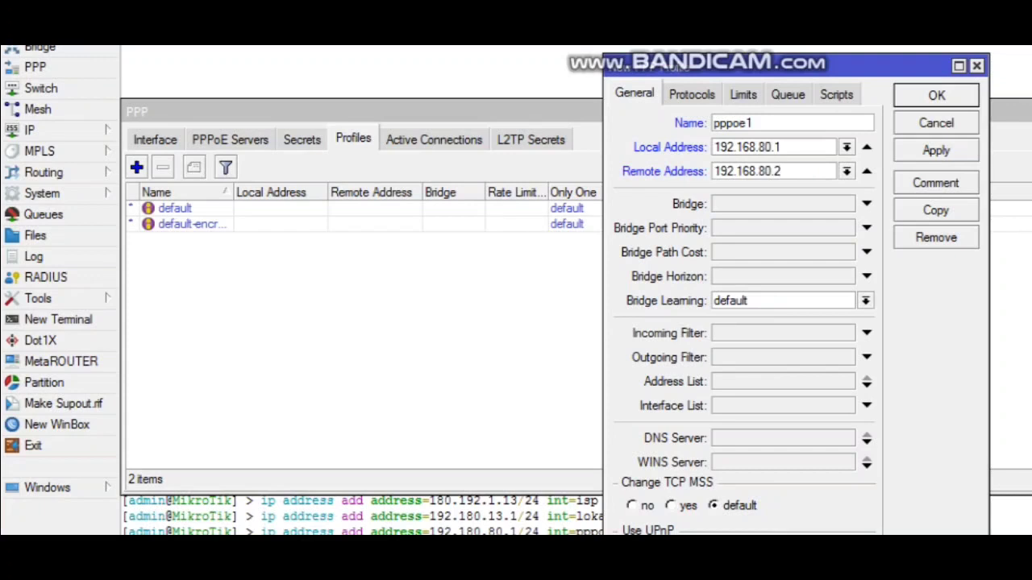
click(692, 94)
click(742, 95)
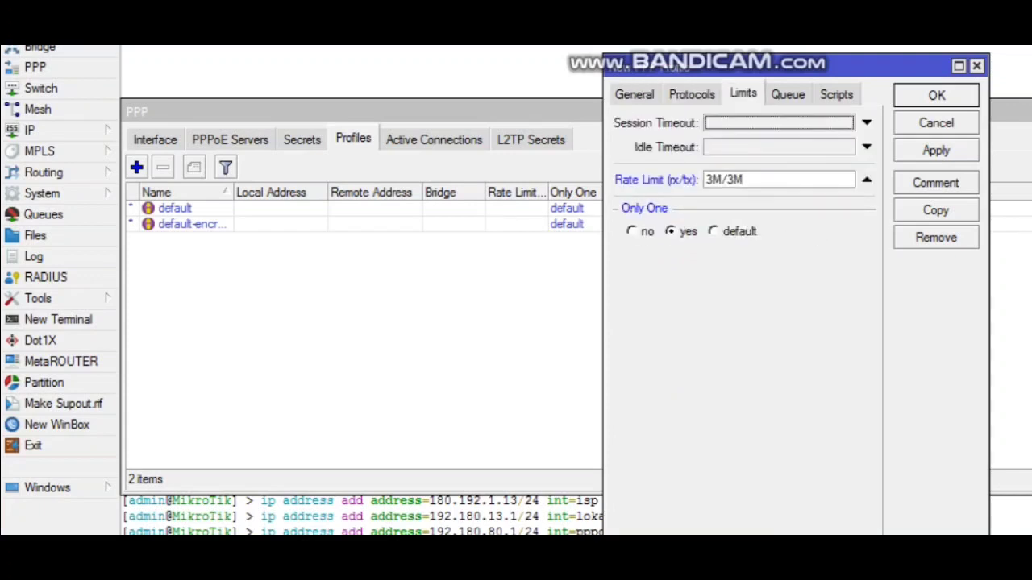
click(936, 151)
click(936, 96)
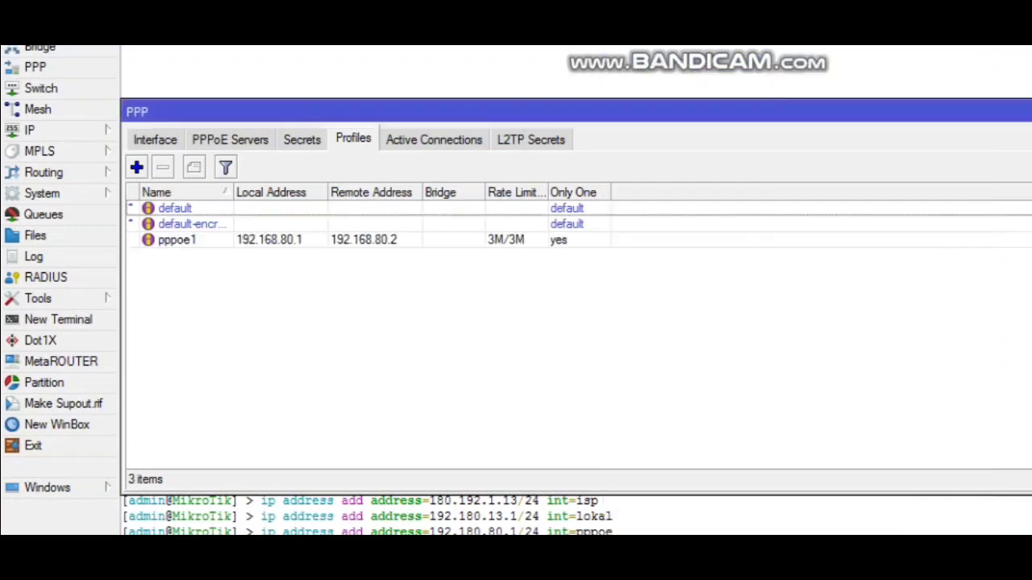
click(302, 140)
click(137, 167)
- Save a PPP secret with a username and password, service pppoe and profile pppoe1
key(BackSpace)
text(user1)
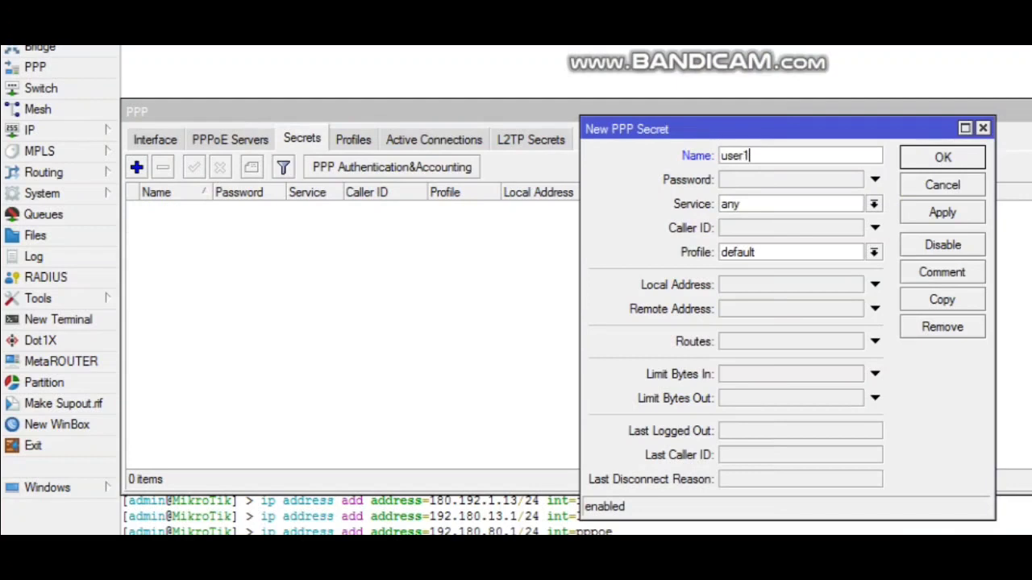
click(875, 180)
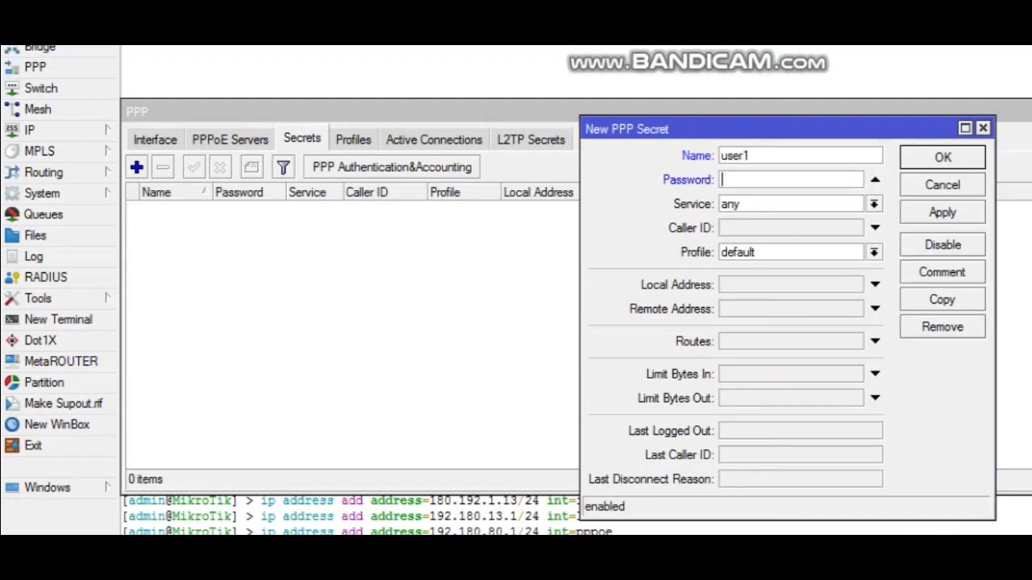
key(Tab)
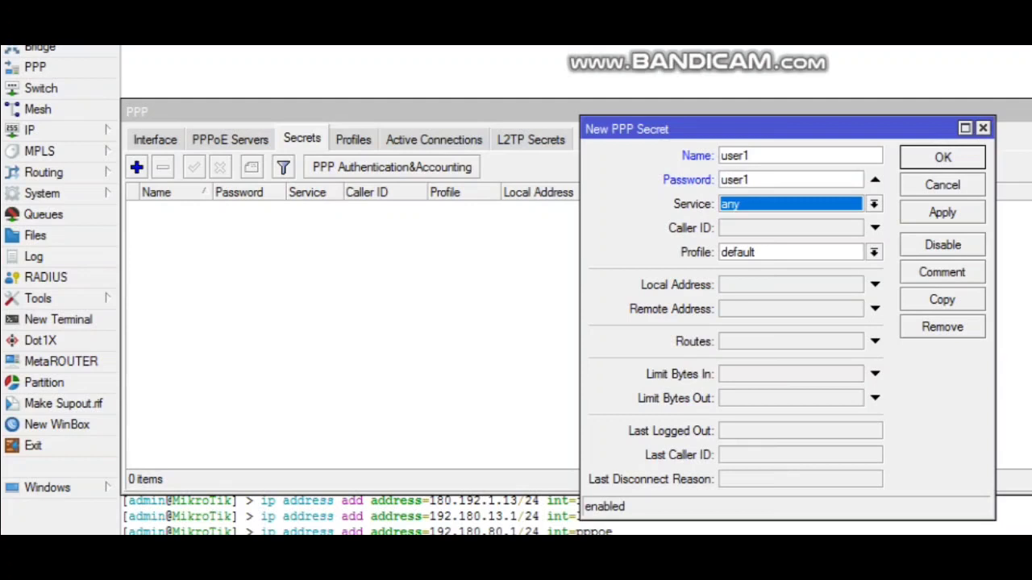
click(874, 204)
click(773, 275)
click(873, 252)
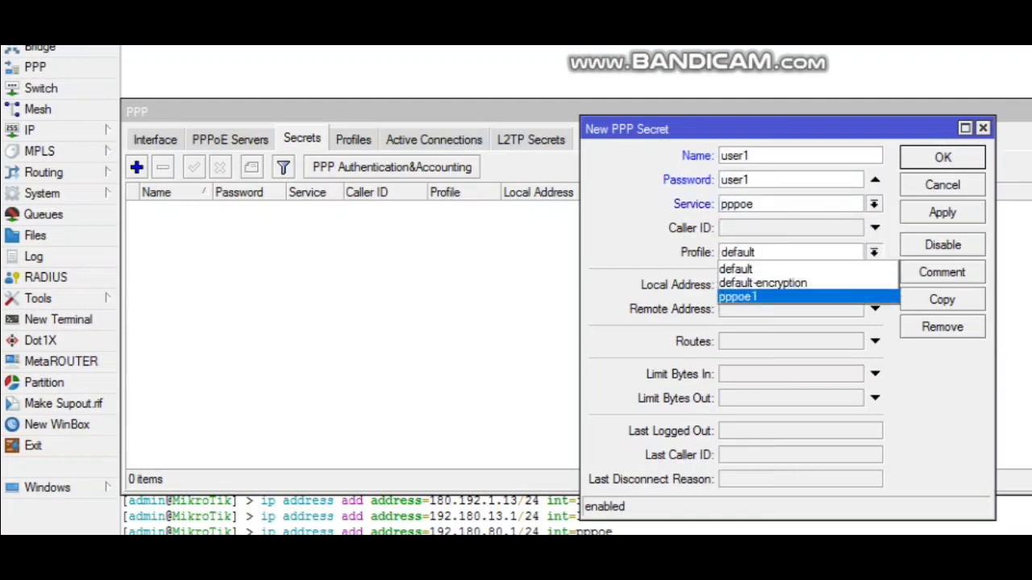
click(774, 296)
click(942, 213)
click(942, 157)
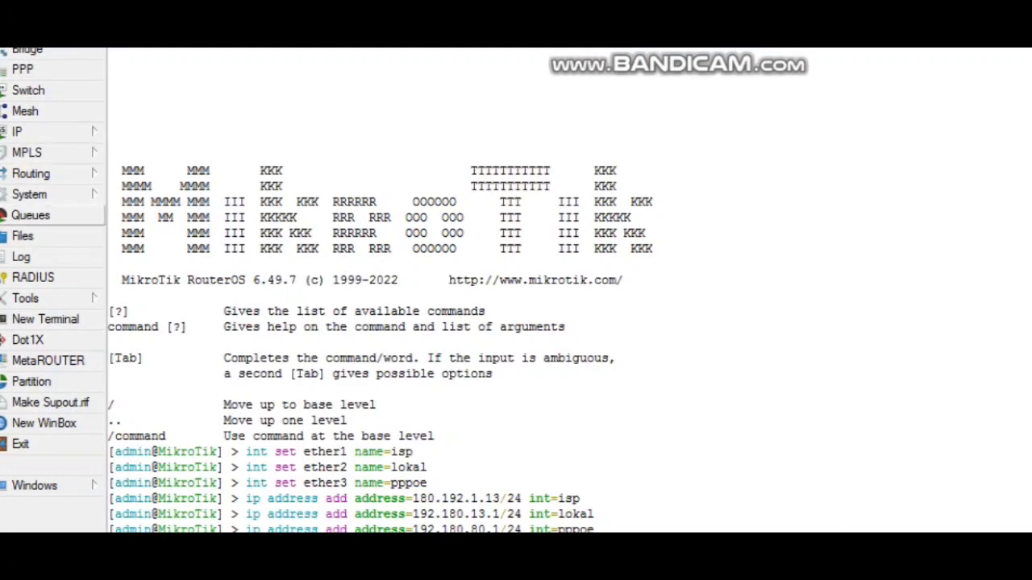
click(37, 215)
- Name a new simple queue 'total bandwith' with target 192.168.80.0/24
click(272, 146)
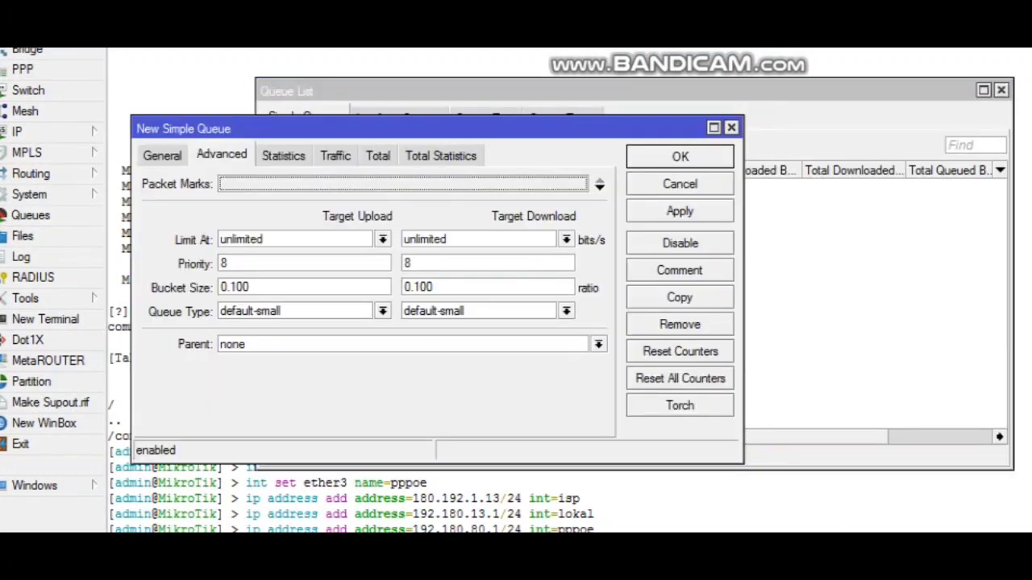
click(162, 155)
double_click(247, 184)
key(BackSpace)
text(to)
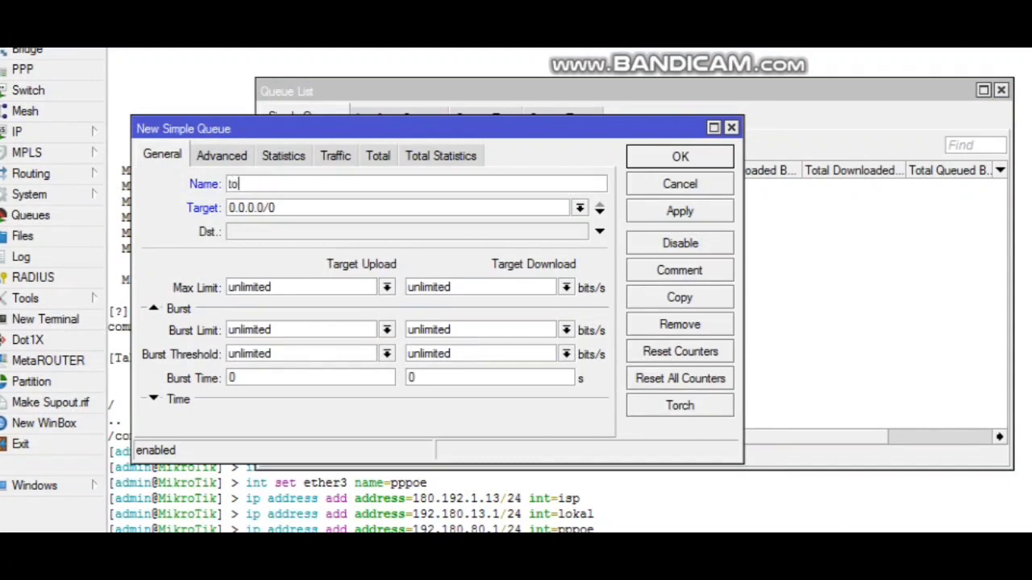
text(tal bandwith)
click(276, 208)
key(BackSpace)
key(BackSpace)
key(BackSpace)
key(BackSpace)
key(BackSpace)
key(BackSpace)
key(BackSpace)
key(BackSpace)
key(BackSpace)
text(19)
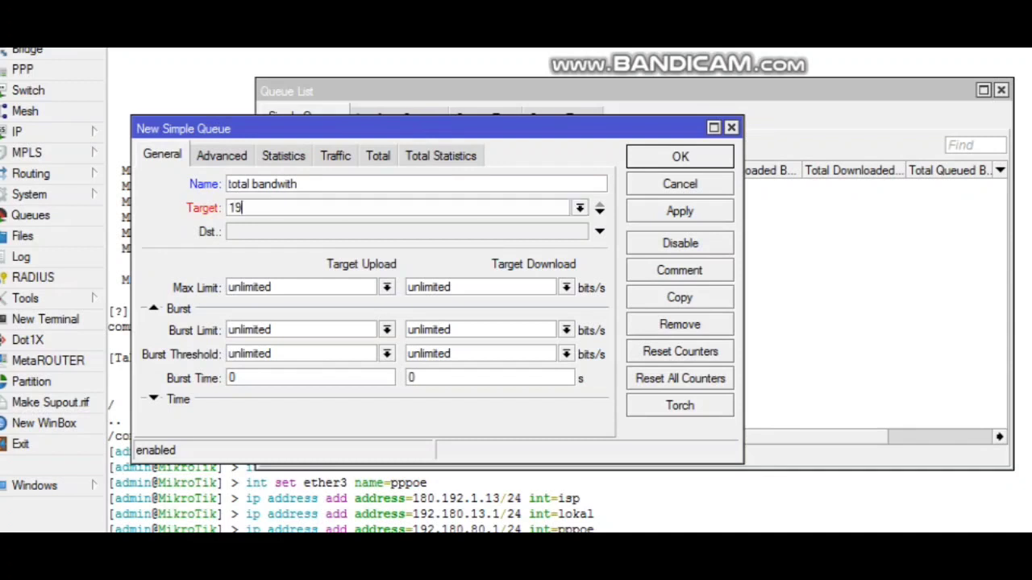
text(2.168.80.0/24)
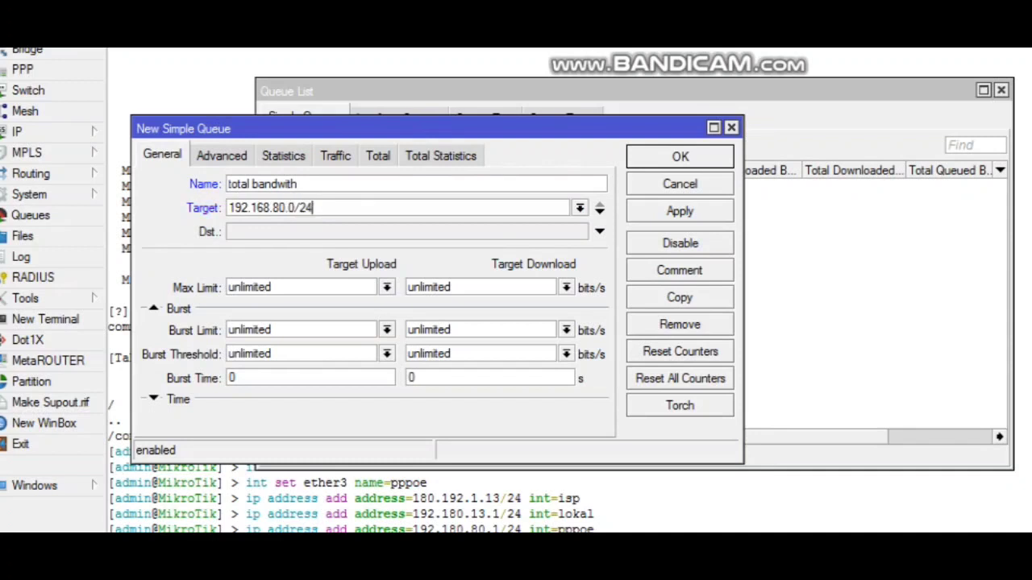
- Cap the queue's upload max limit at 3M and save it
click(387, 287)
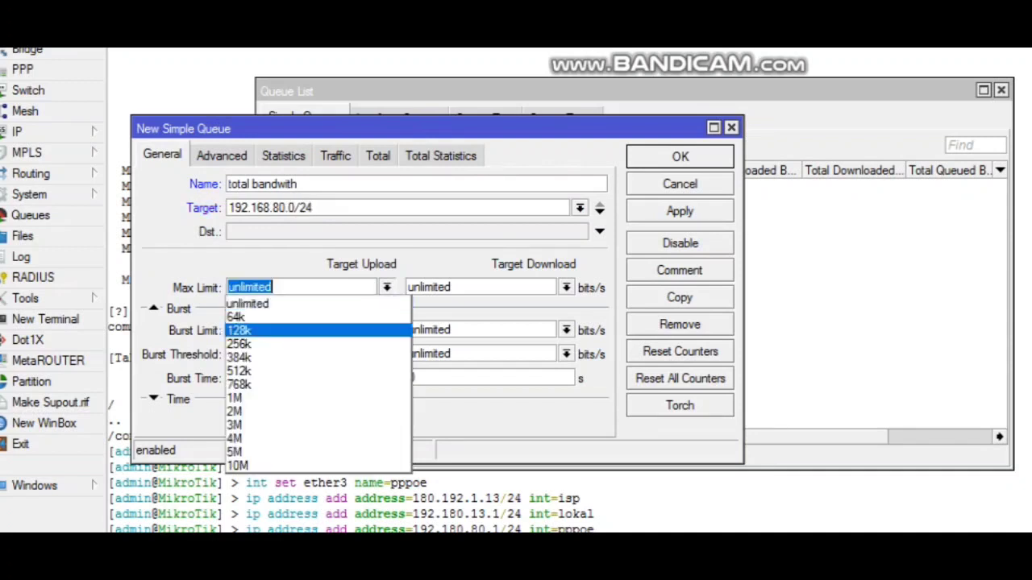
click(347, 424)
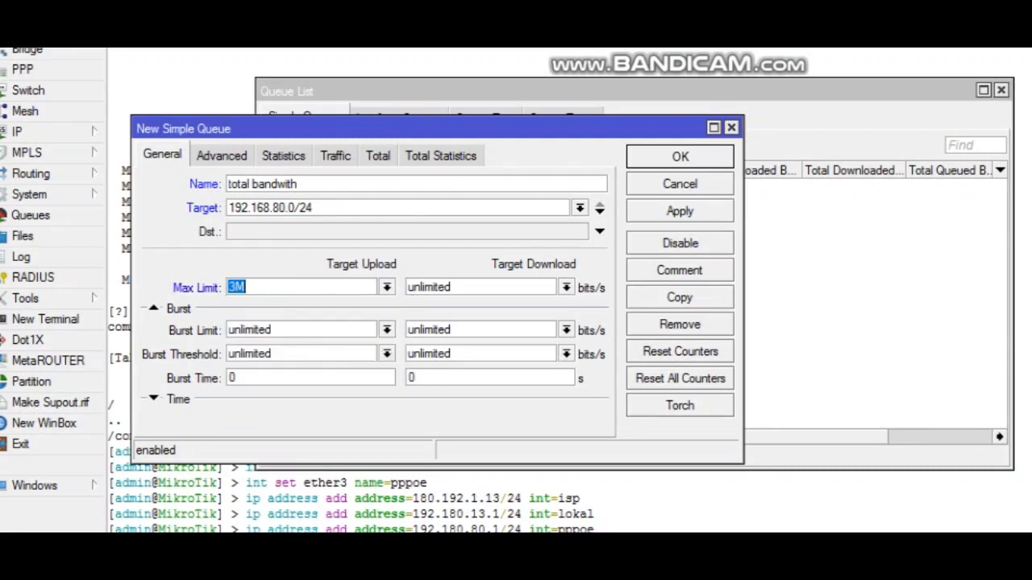
click(679, 211)
click(680, 157)
click(271, 145)
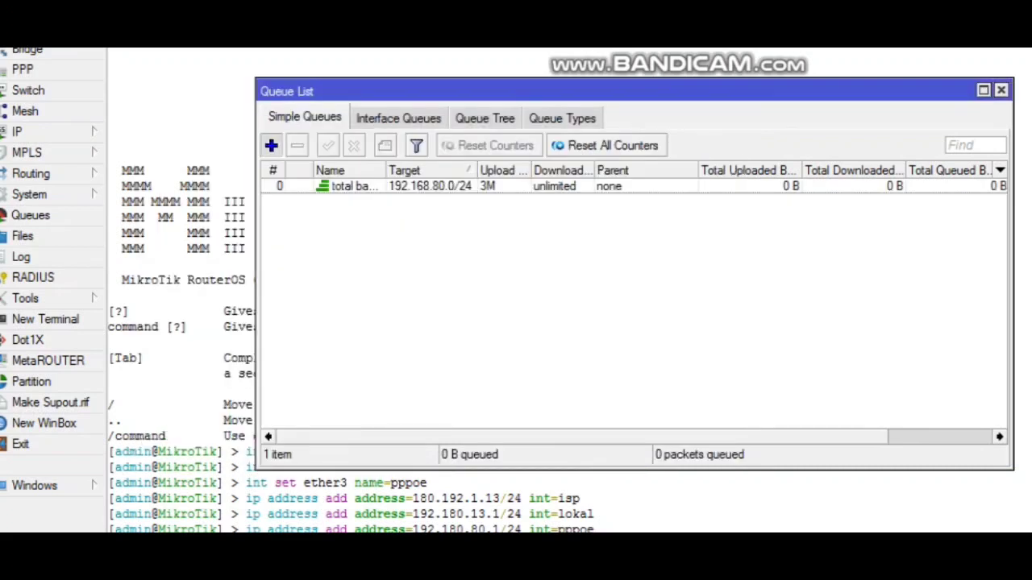
- Name the second queue pppoe1, target 192.168.80.0/24, with 3M upload and download max limits
key(BackSpace)
text(pppoe1)
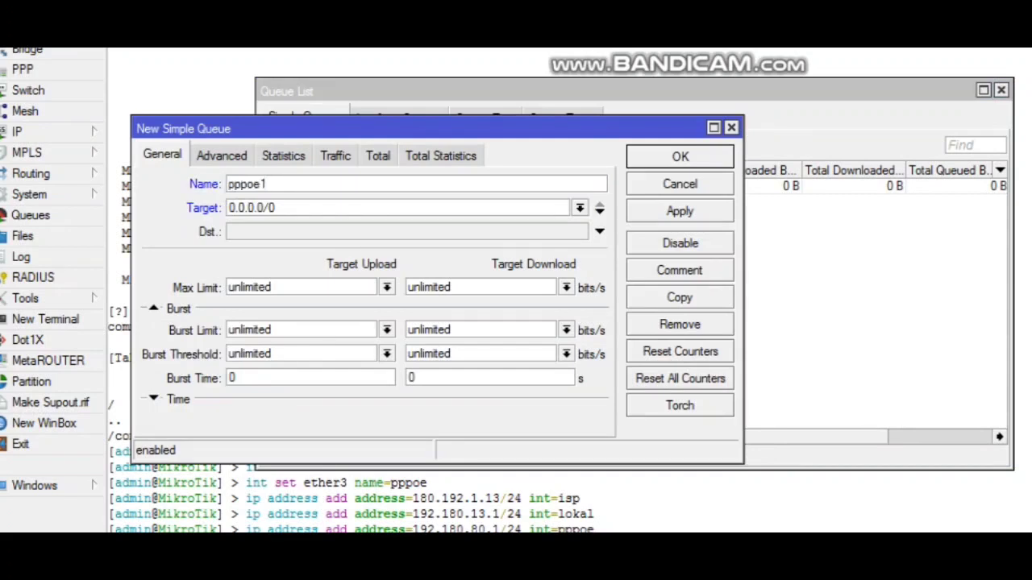
click(276, 207)
key(BackSpace)
key(BackSpace)
key(BackSpace)
key(BackSpace)
key(BackSpace)
key(BackSpace)
key(BackSpace)
key(BackSpace)
key(BackSpace)
text(192.168.80.)
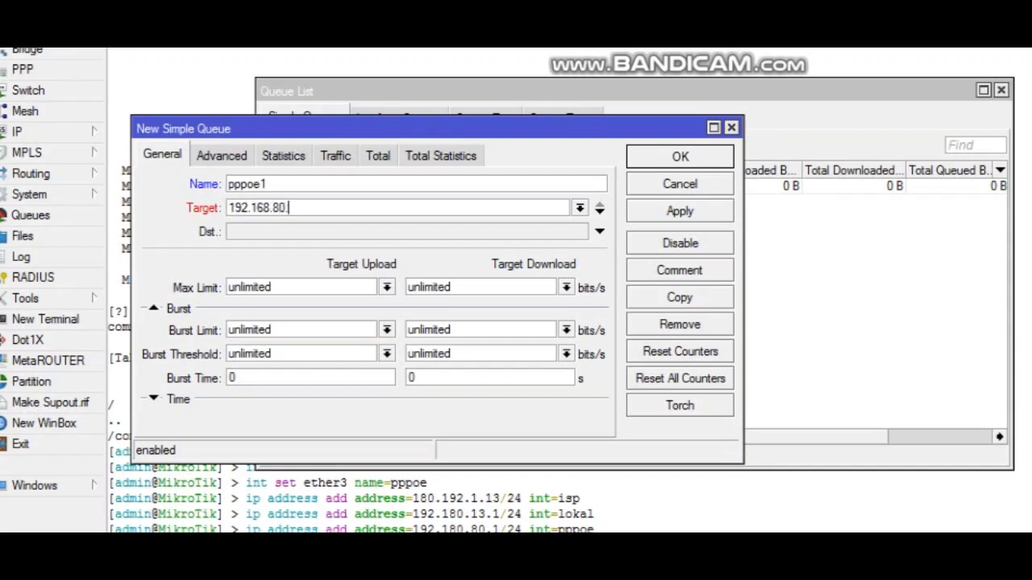
text(0/24)
click(387, 286)
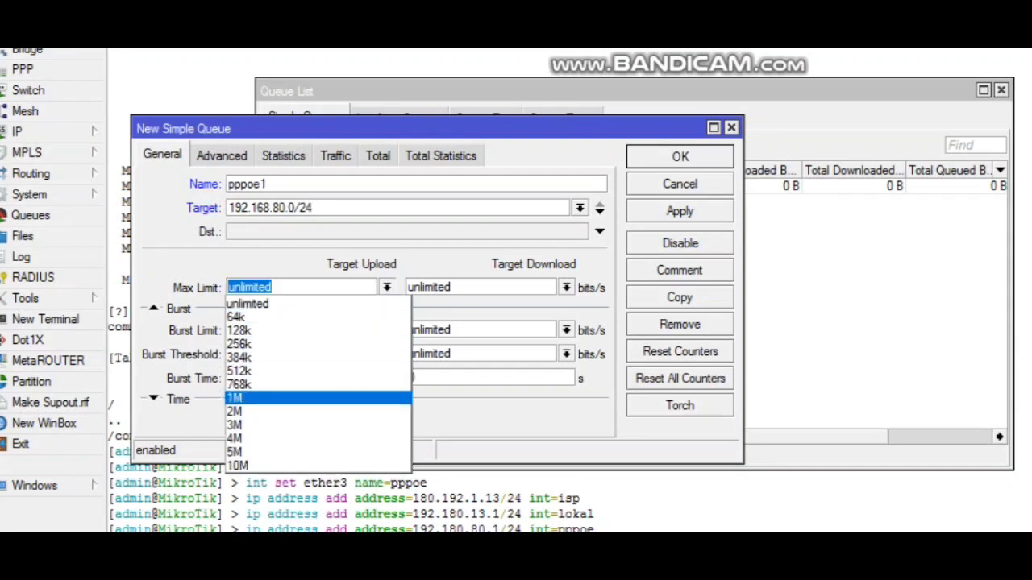
click(238, 425)
key(Tab)
click(566, 286)
click(419, 425)
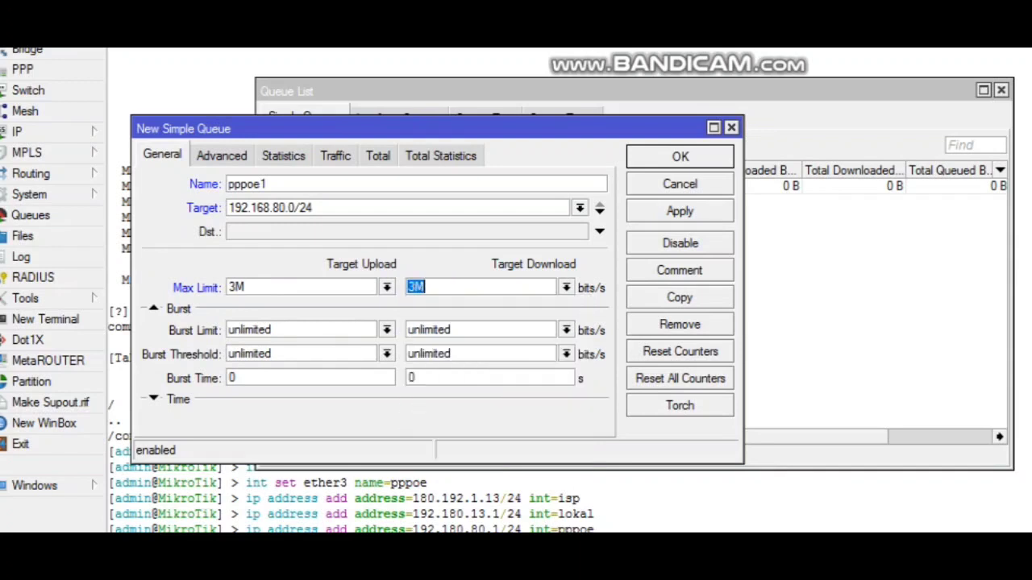
- Set parent 'total bandwith' and Limit At 3M/3M for pppoe1, then save it
click(221, 156)
click(597, 344)
click(251, 375)
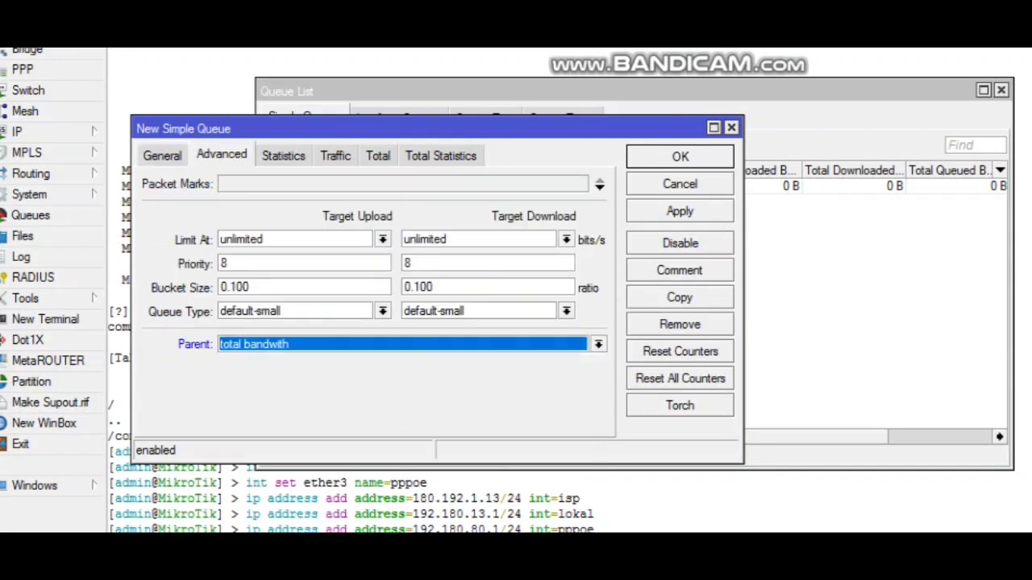
click(382, 240)
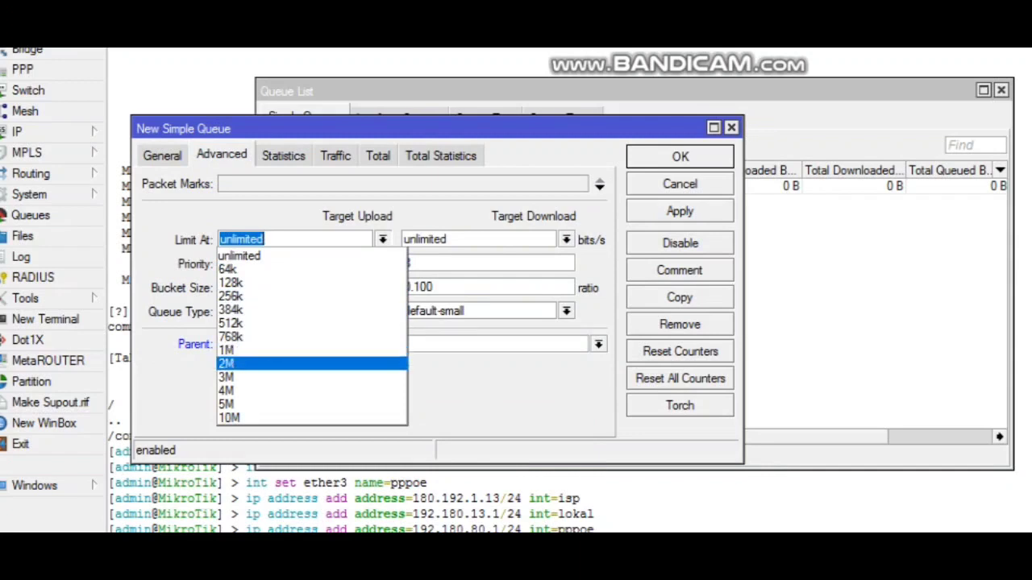
click(227, 376)
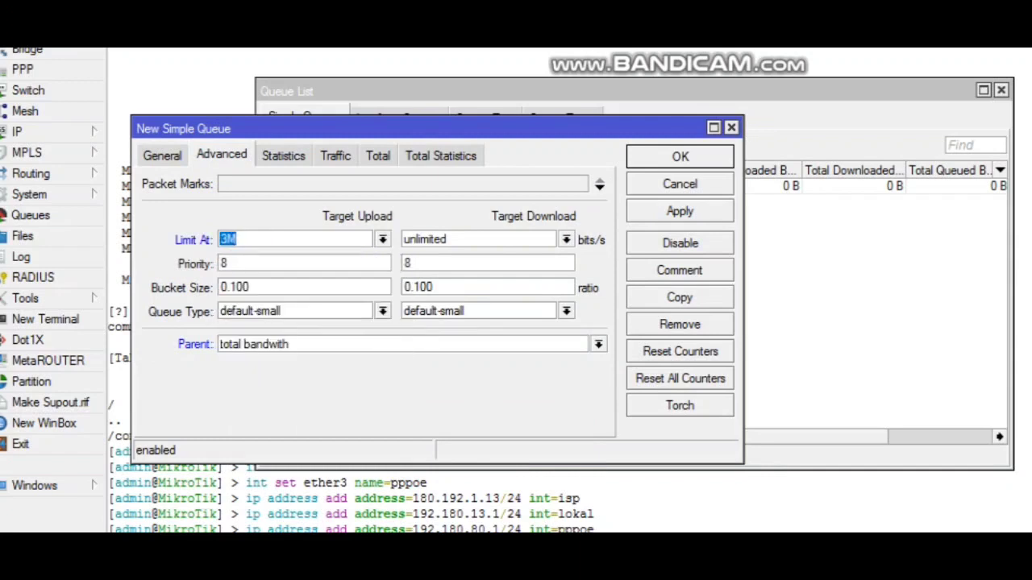
click(566, 239)
click(451, 378)
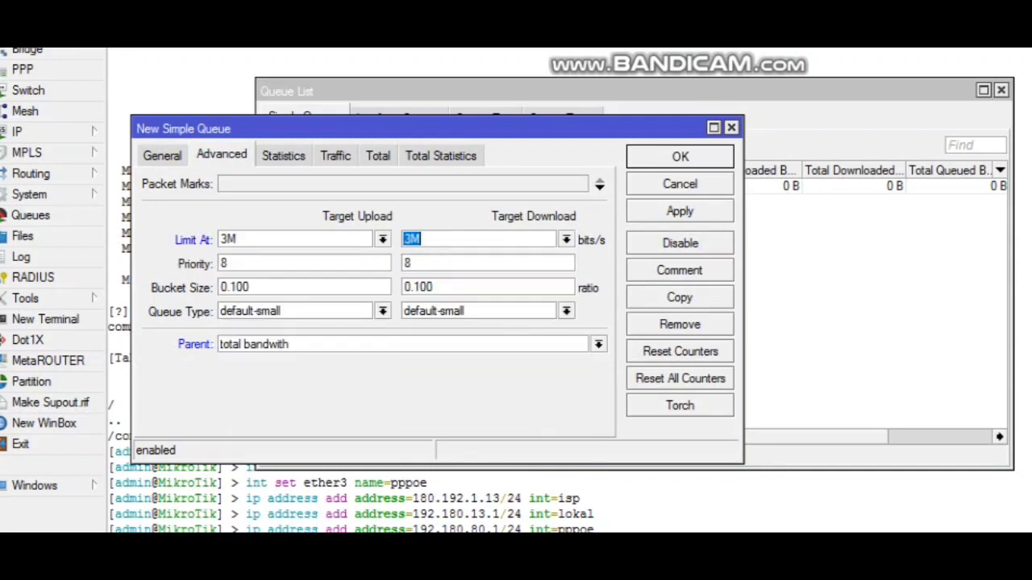
click(680, 211)
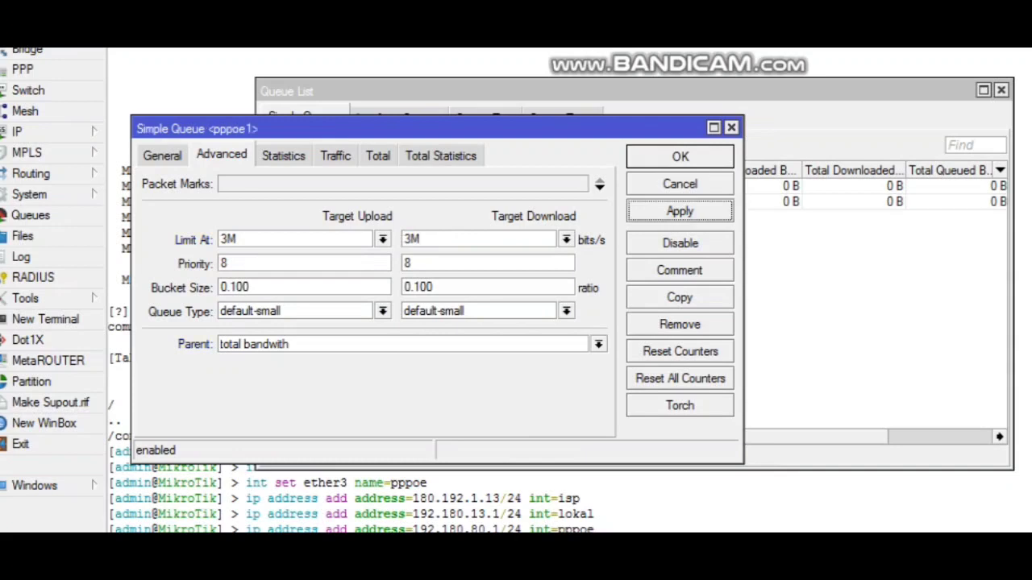
click(680, 156)
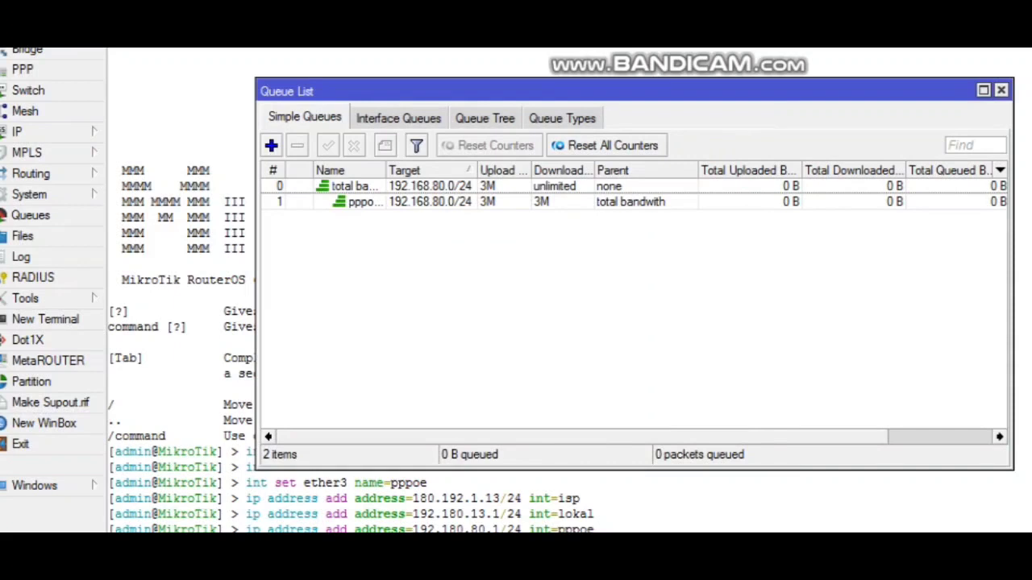
click(398, 119)
click(304, 118)
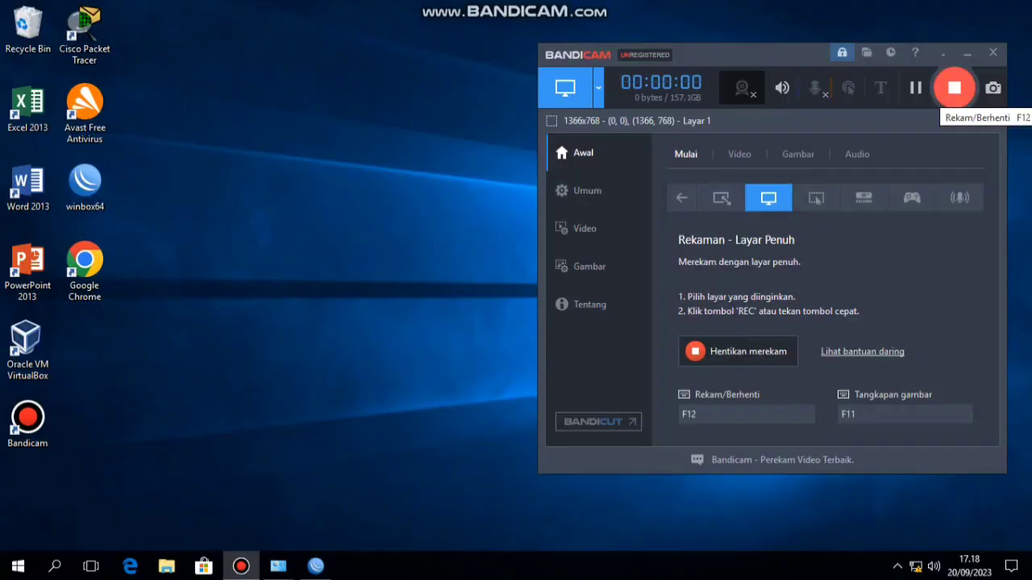
- Open the Ethernet adapter's properties from the Network and Sharing Center
right_click(917, 571)
click(925, 556)
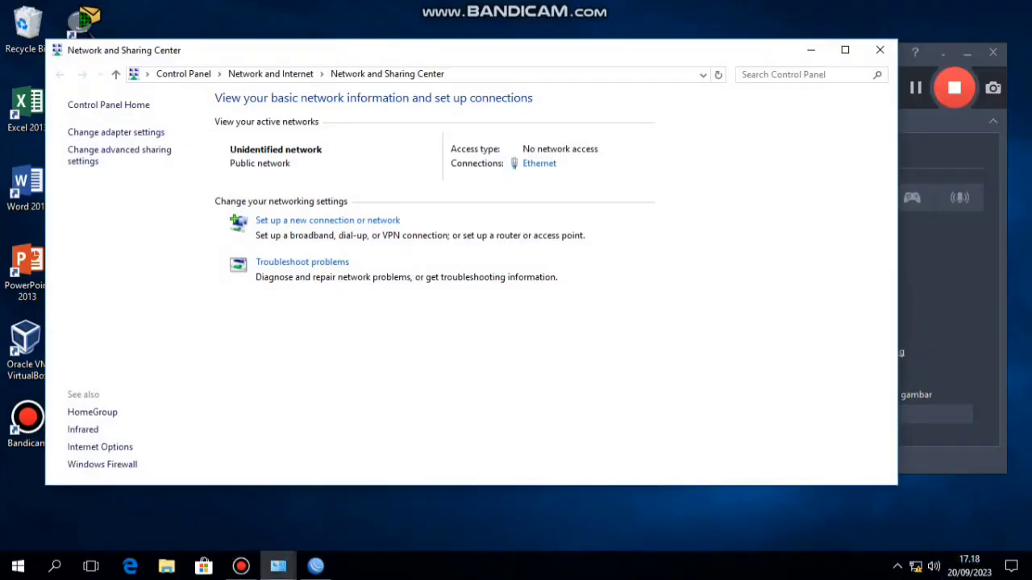
click(115, 131)
right_click(550, 159)
click(597, 307)
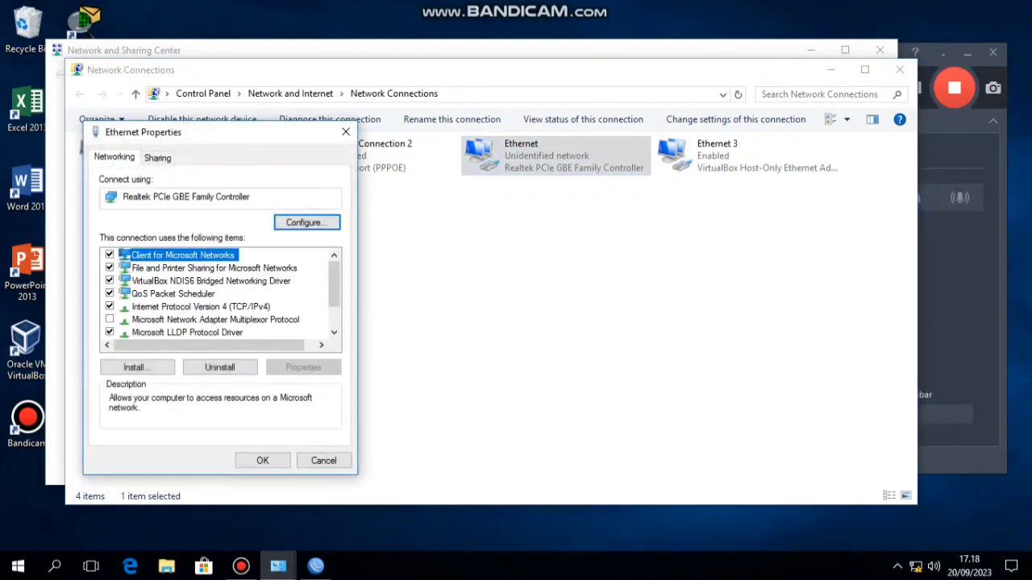
- Give the Ethernet IPv4 the static address 192.168.0.13 with mask 255.255.255.0
click(201, 307)
click(303, 367)
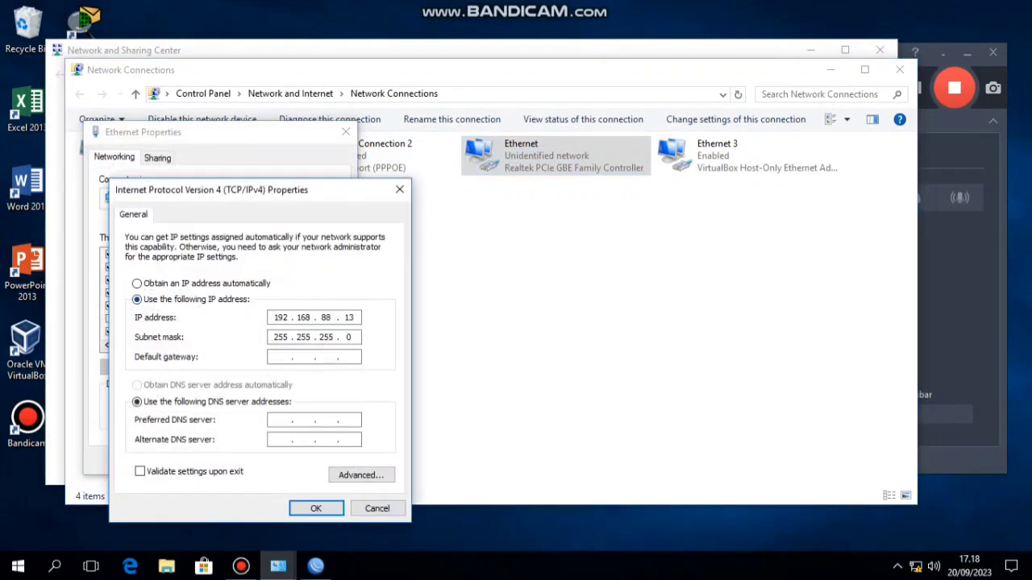
click(137, 282)
click(137, 299)
text(192 . 168 . 0 . 13)
key(Tab)
key(Return)
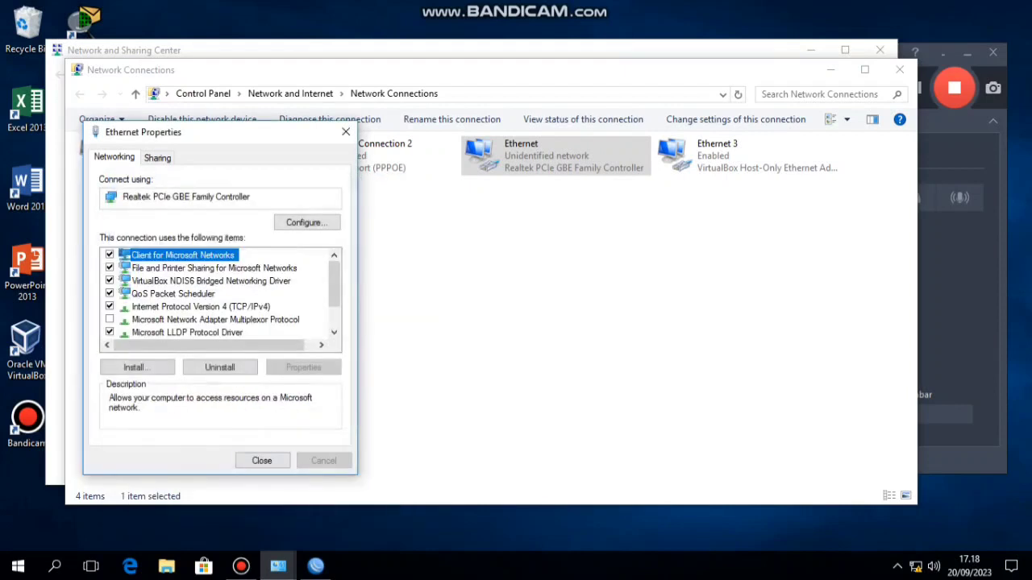
key(Return)
- Minimise the network windows and WinBox, then launch Google Chrome
click(831, 69)
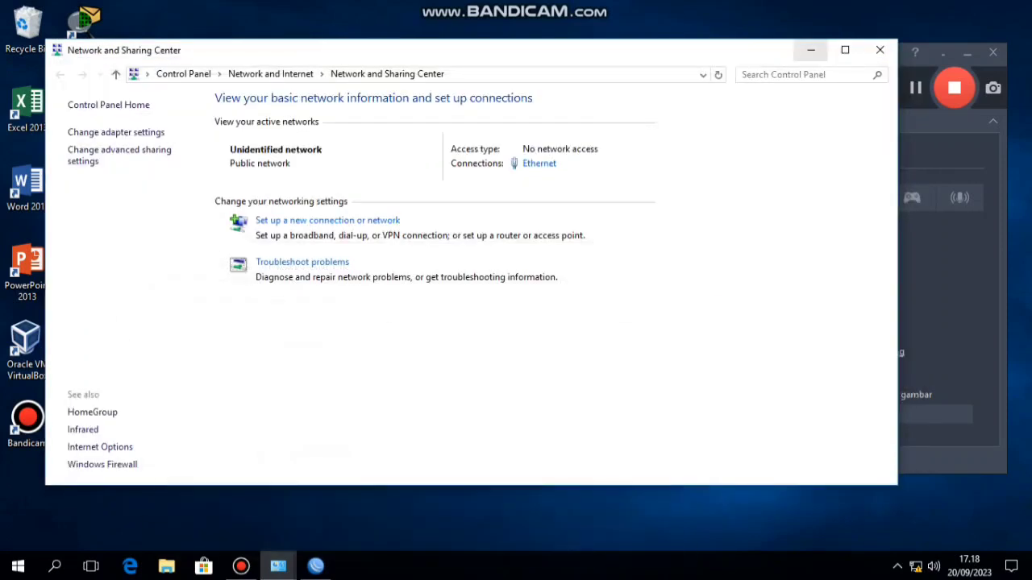
click(808, 53)
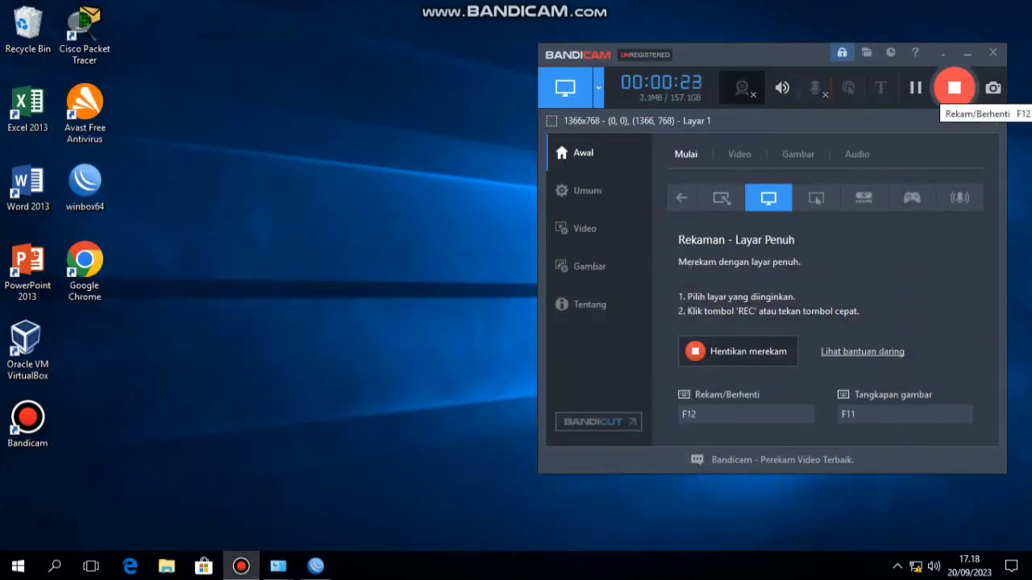
click(315, 566)
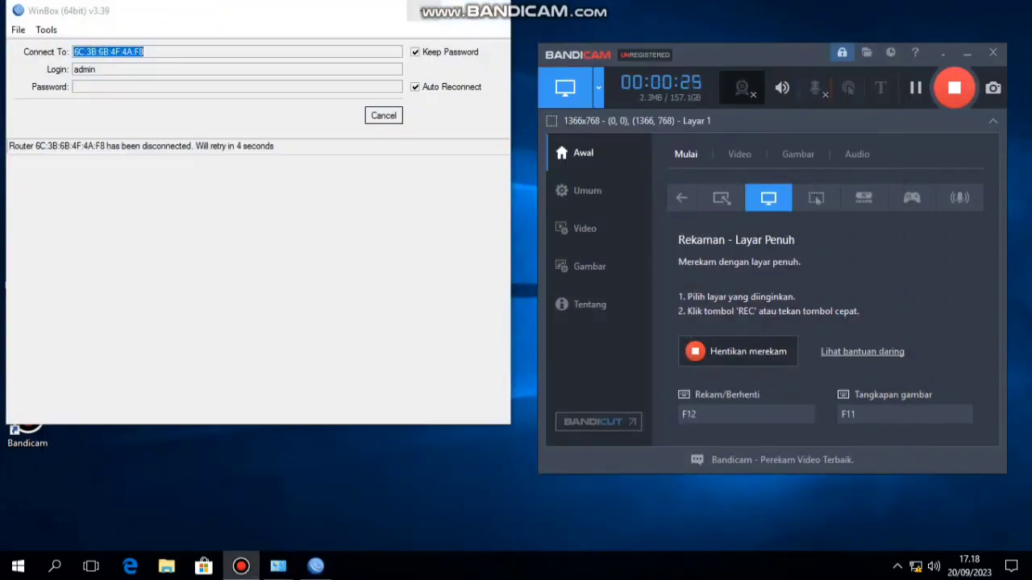
click(315, 566)
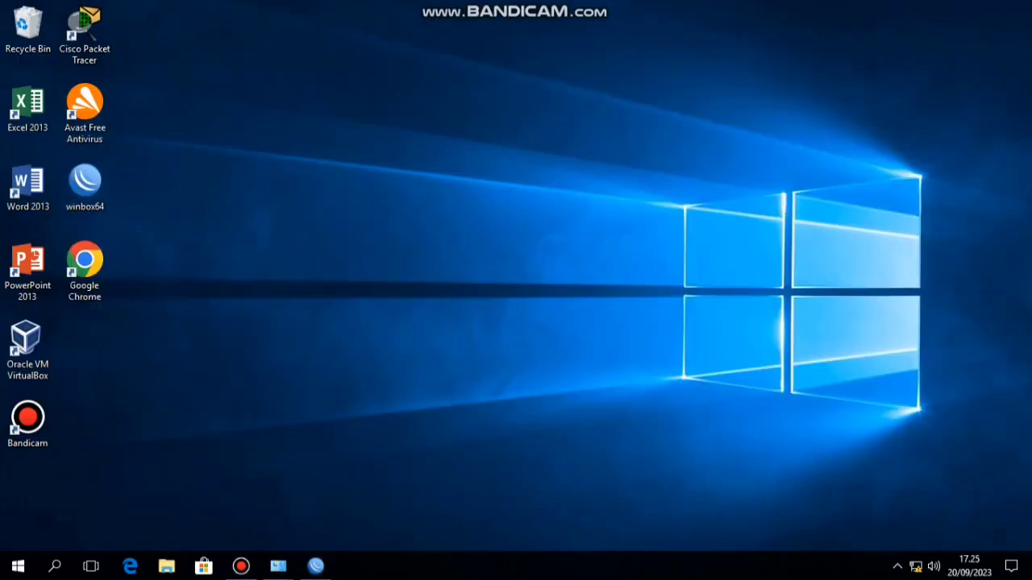
double_click(84, 266)
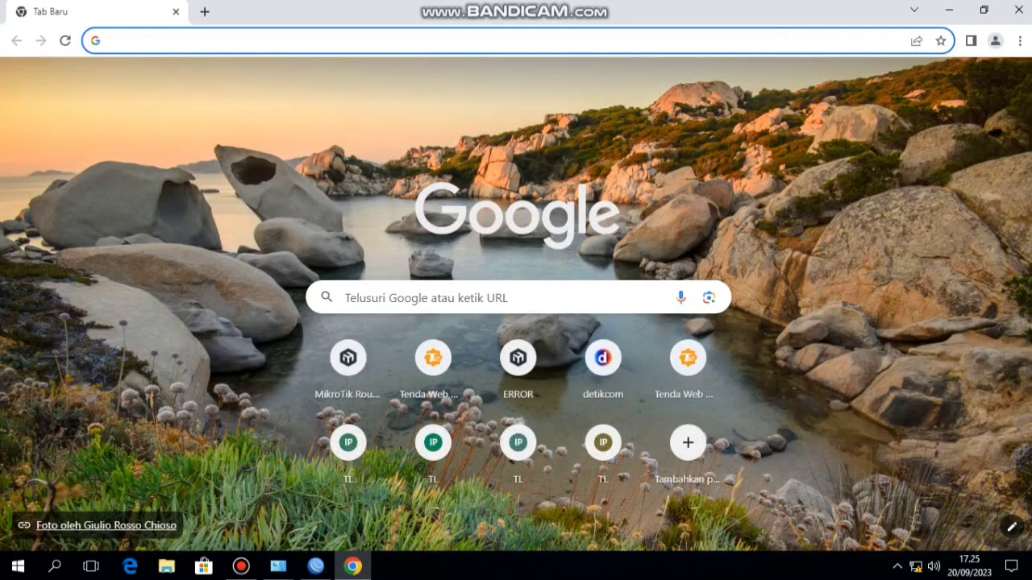
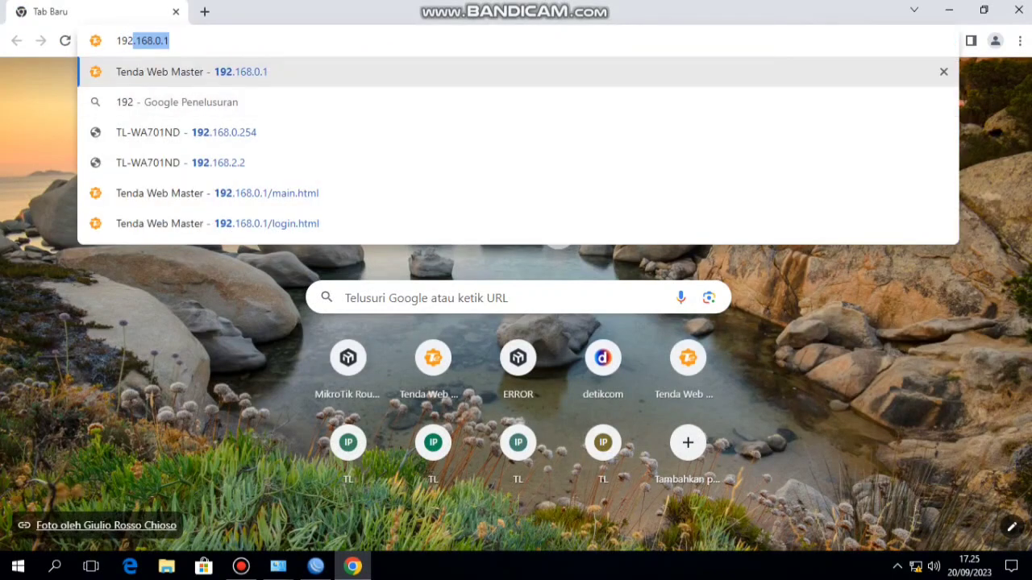
- Load the Tenda router at 192.168.0.1 and sign in with the admin password
key(Right)
key(Return)
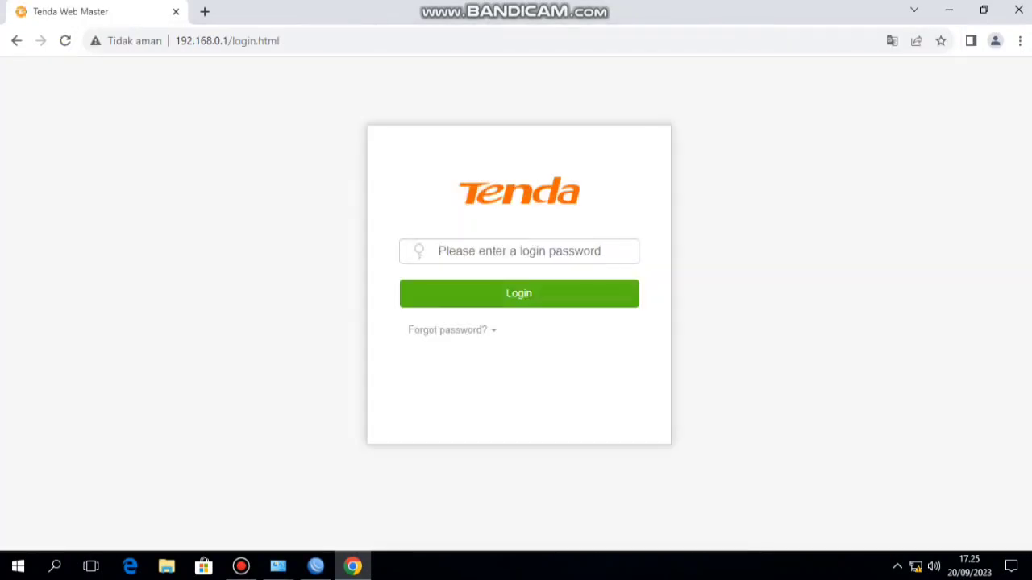
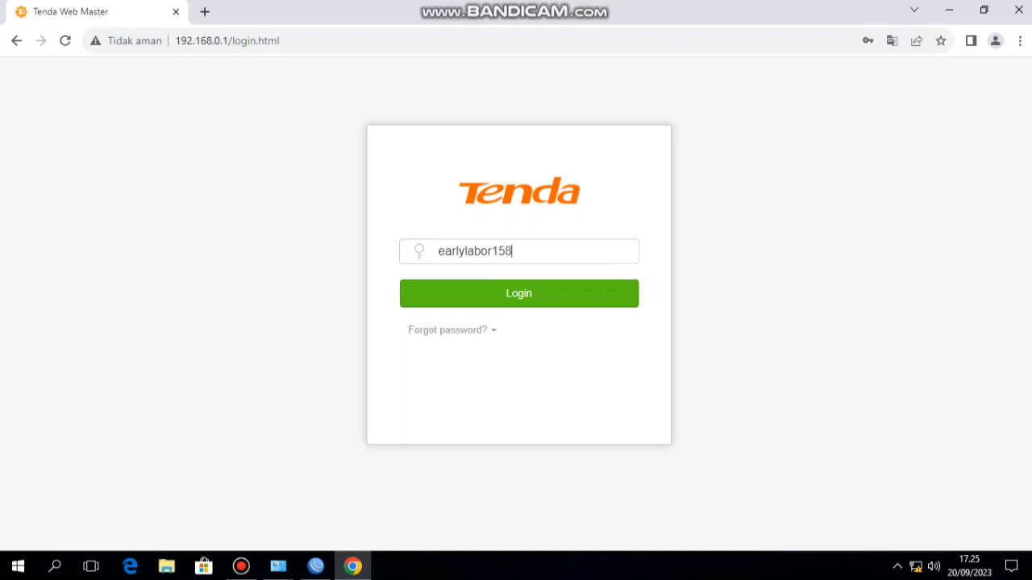
key(Return)
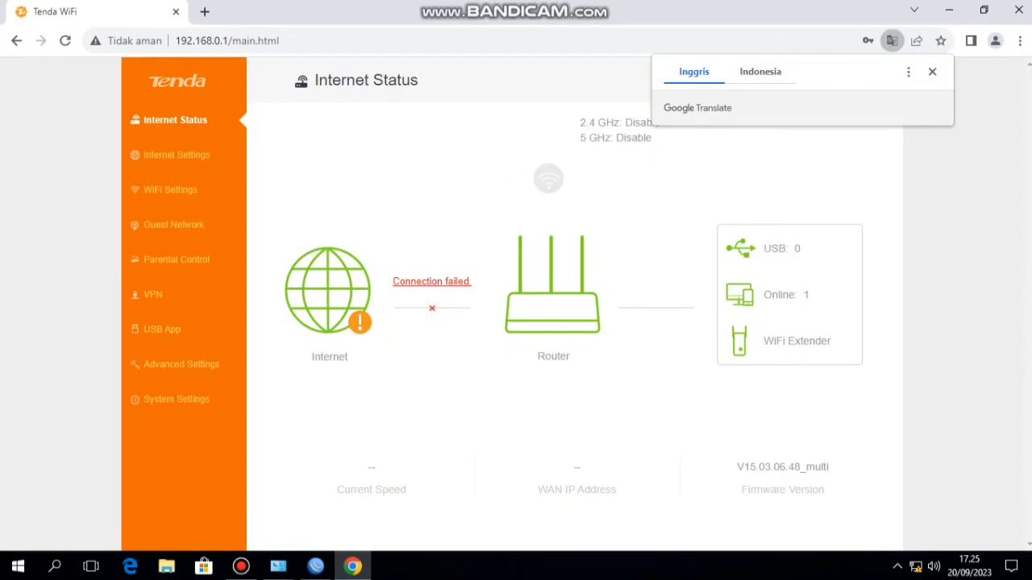
- In Internet Settings, correct the PPPoE ISP user name to user1 and fix the password
click(176, 154)
click(570, 215)
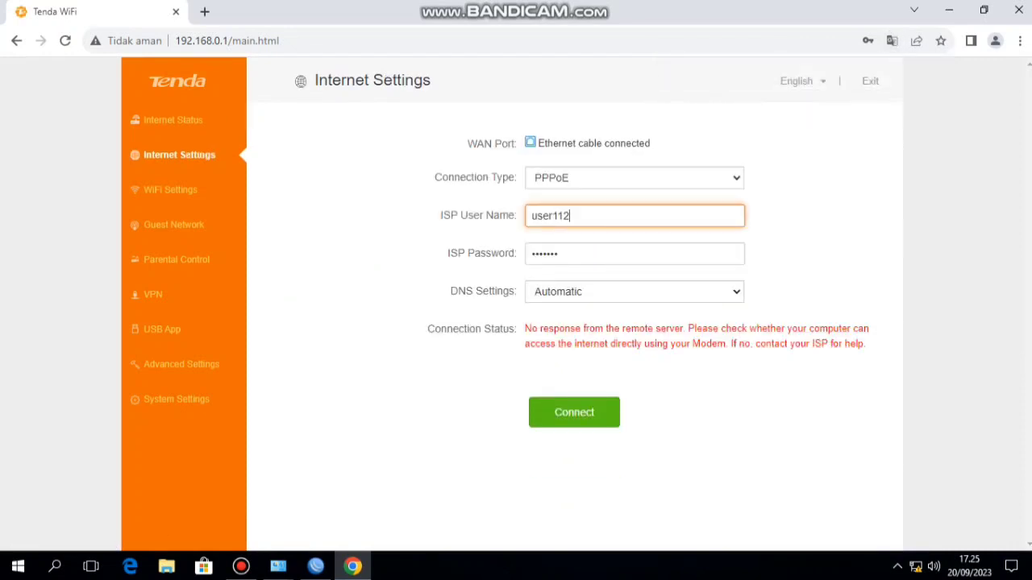
key(BackSpace)
key(BackSpace)
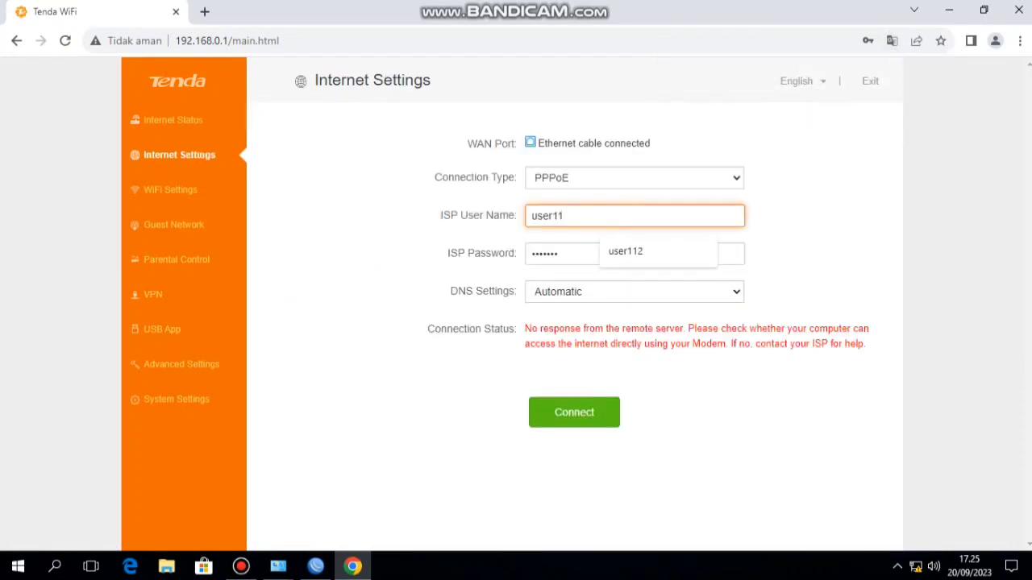
click(575, 254)
key(BackSpace)
key(BackSpace)
- Dial PPPoE until it reports Dial-up success, then return to Internet Status
click(574, 412)
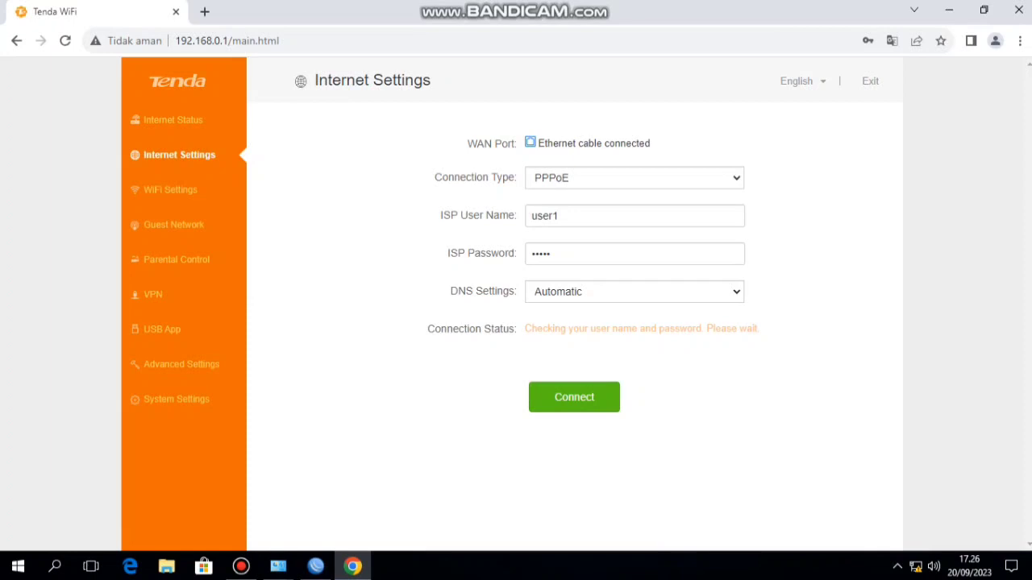
click(574, 398)
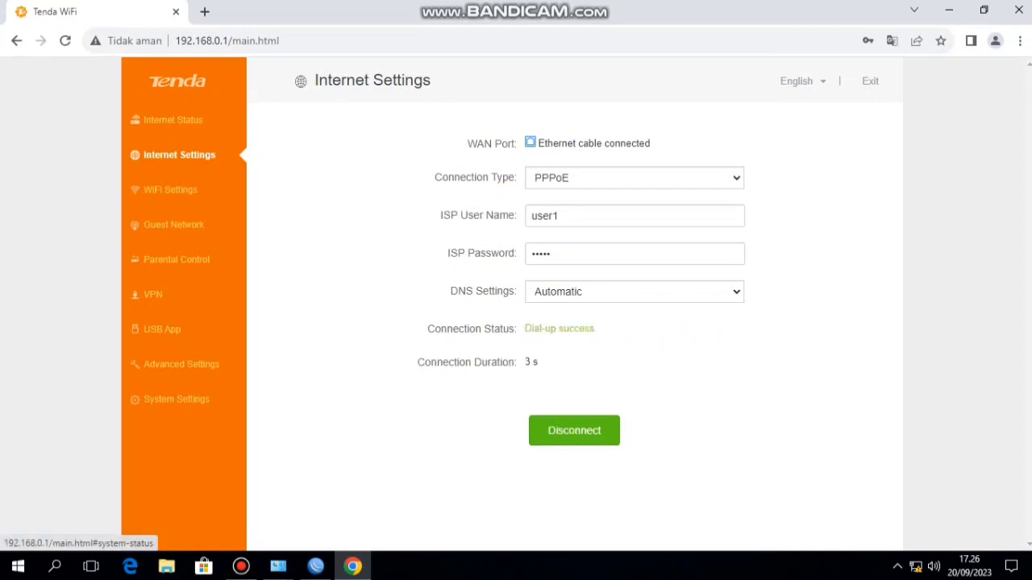
click(173, 119)
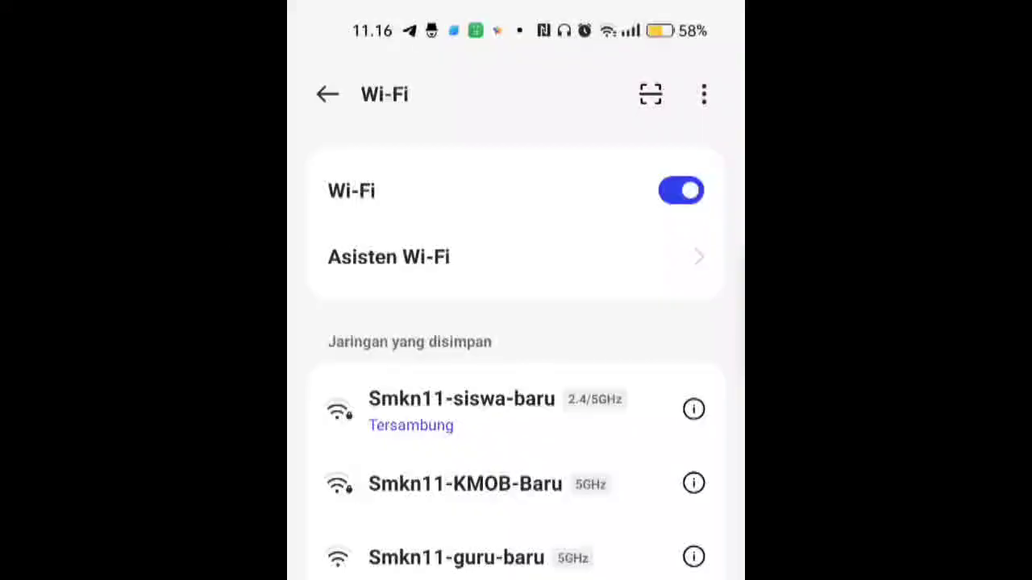
- Connect the phone to the Tenda_KEL4 Wi-Fi network
scroll(516, 322, down, 10)
scroll(516, 322, up, 2)
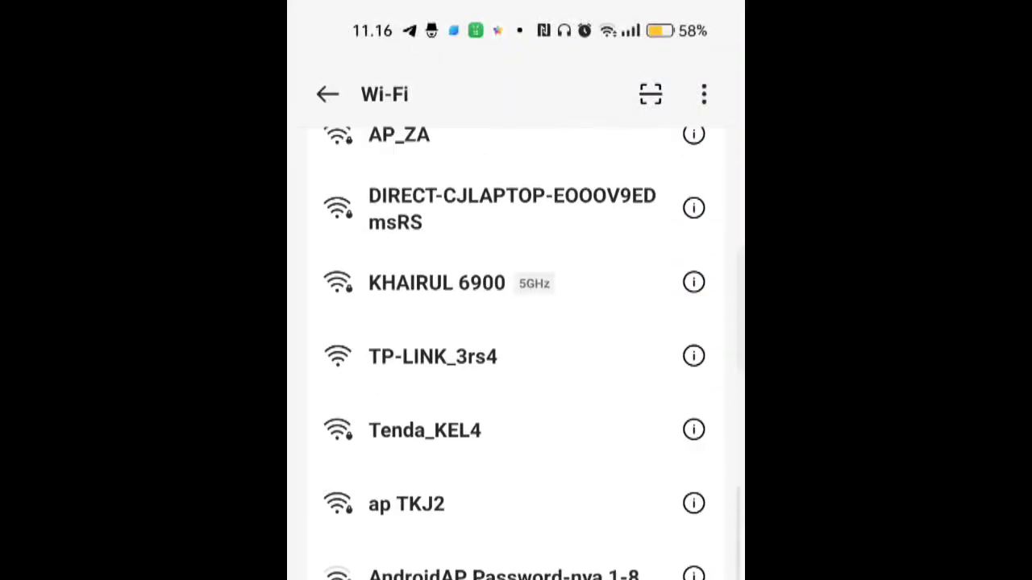
click(424, 427)
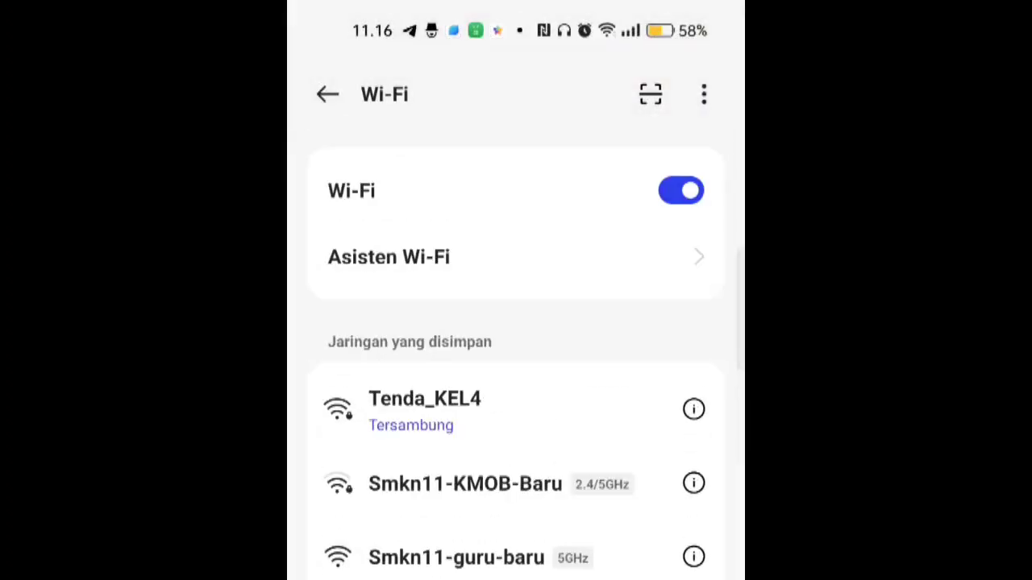
- Search for 'speedtest' in the phone's Chrome browser
key(Home)
click(611, 138)
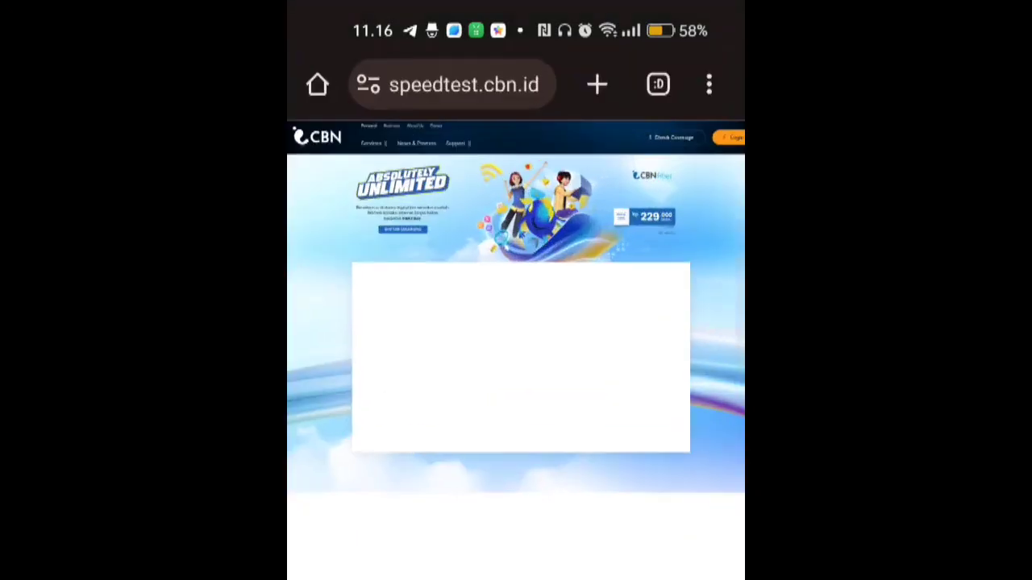
click(463, 84)
text(spe)
click(520, 98)
key(Return)
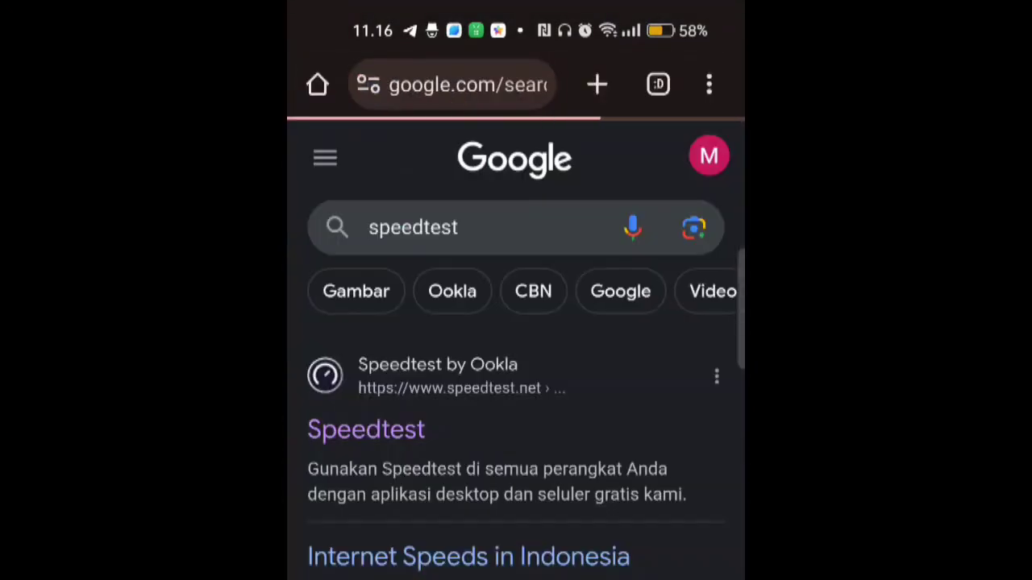
- Run the CBN speed test, getting 0.2 Mbps download and 0.8 Mbps upload
scroll(516, 362, down, 5)
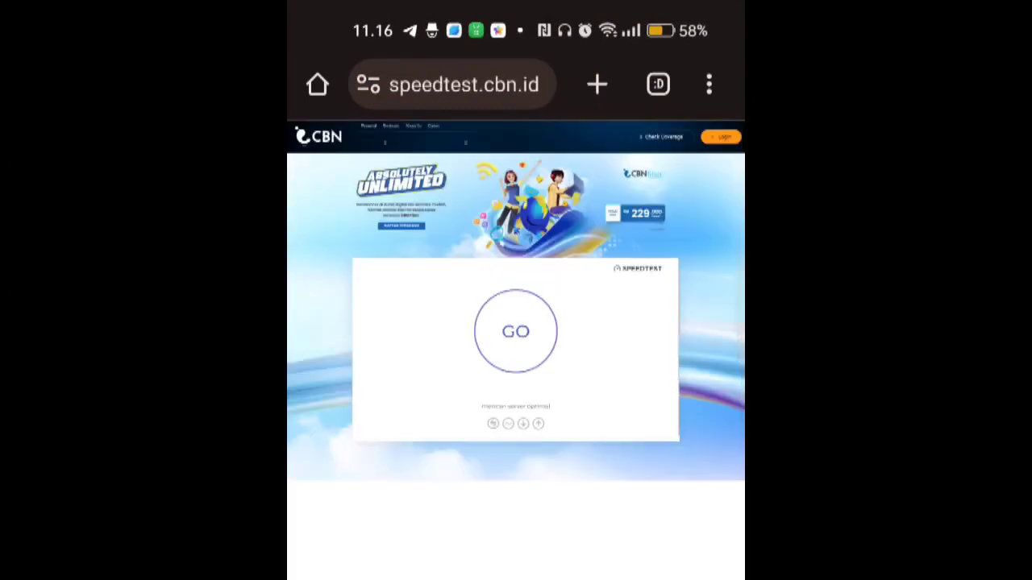
click(517, 316)
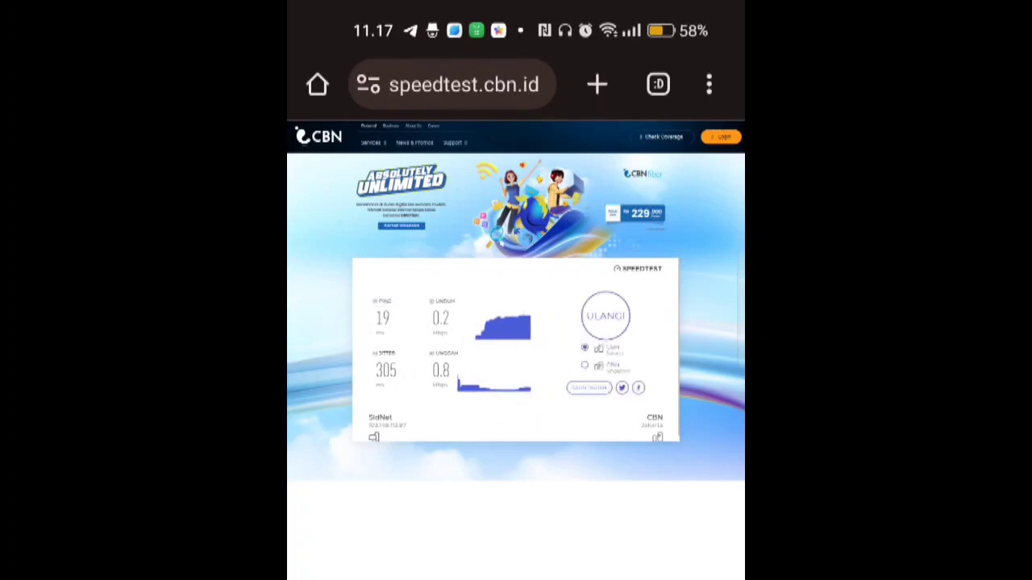
click(356, 312)
click(387, 304)
click(539, 303)
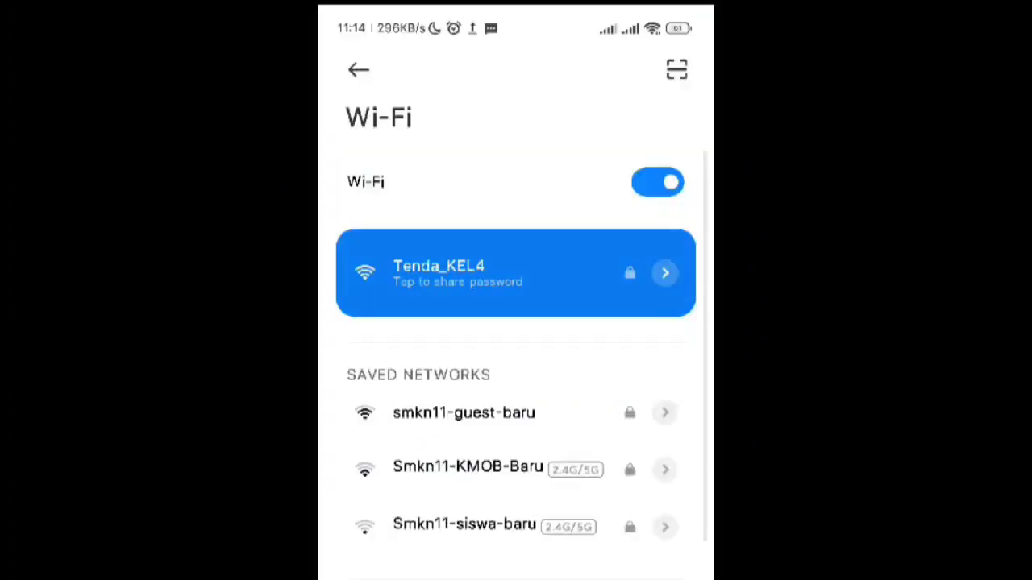
- Reopen Google from Recents and rerun the earlier 'speed test' search
click(483, 270)
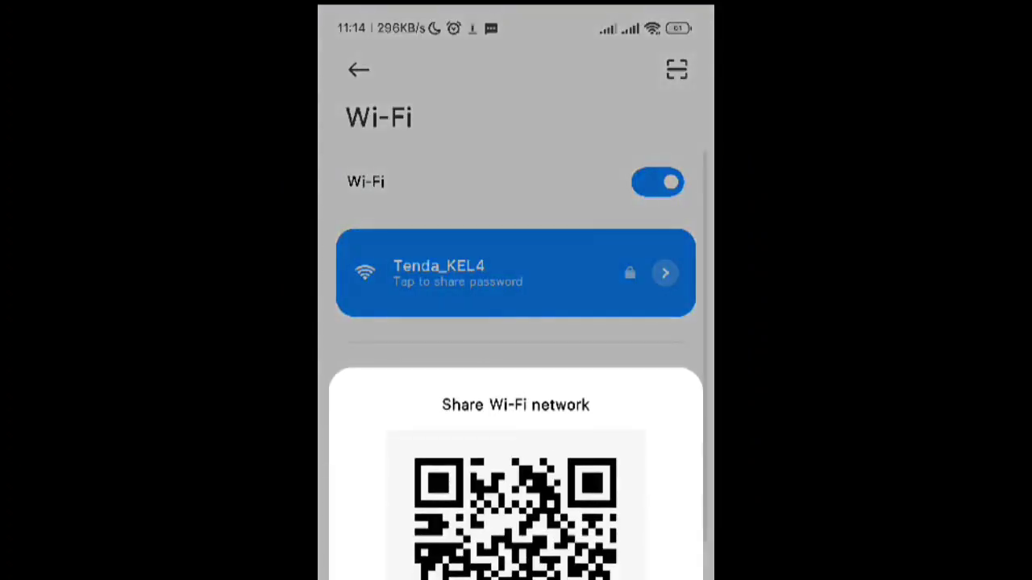
drag(516, 574, 515, 451)
click(610, 451)
click(396, 223)
click(420, 124)
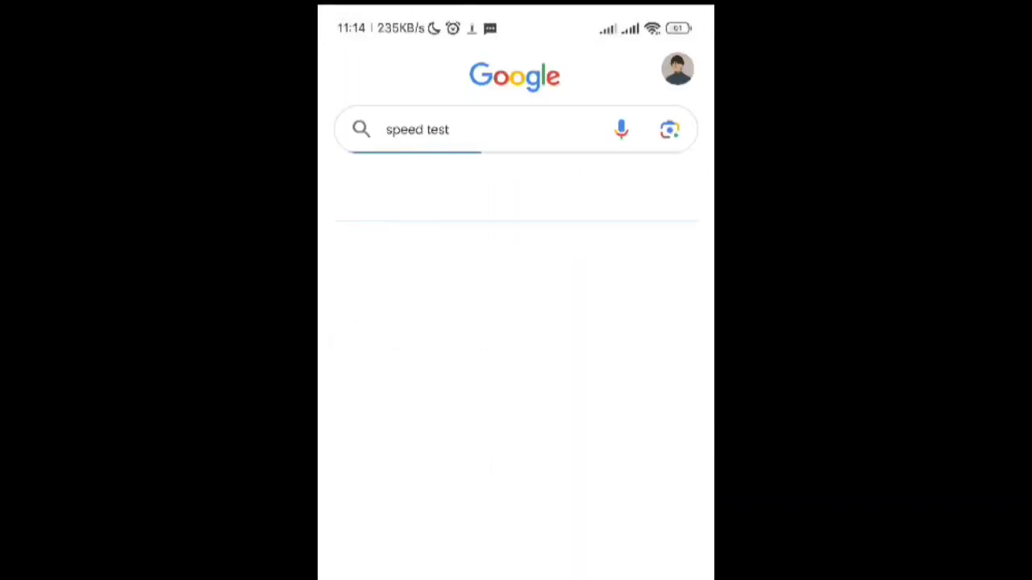
- Open the Cyberindo Aditama speed test site and start a second test
scroll(516, 362, down, 8)
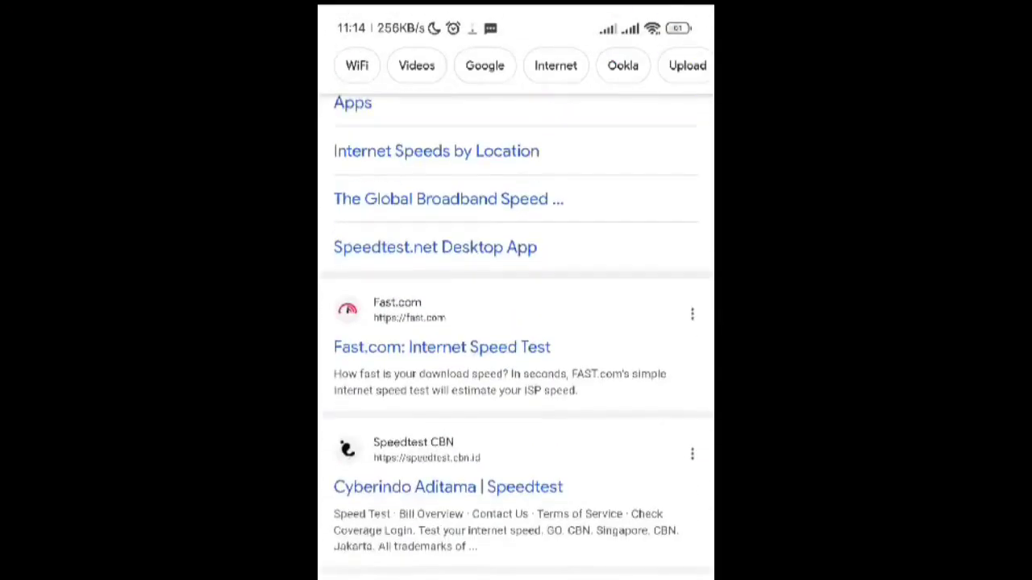
click(447, 488)
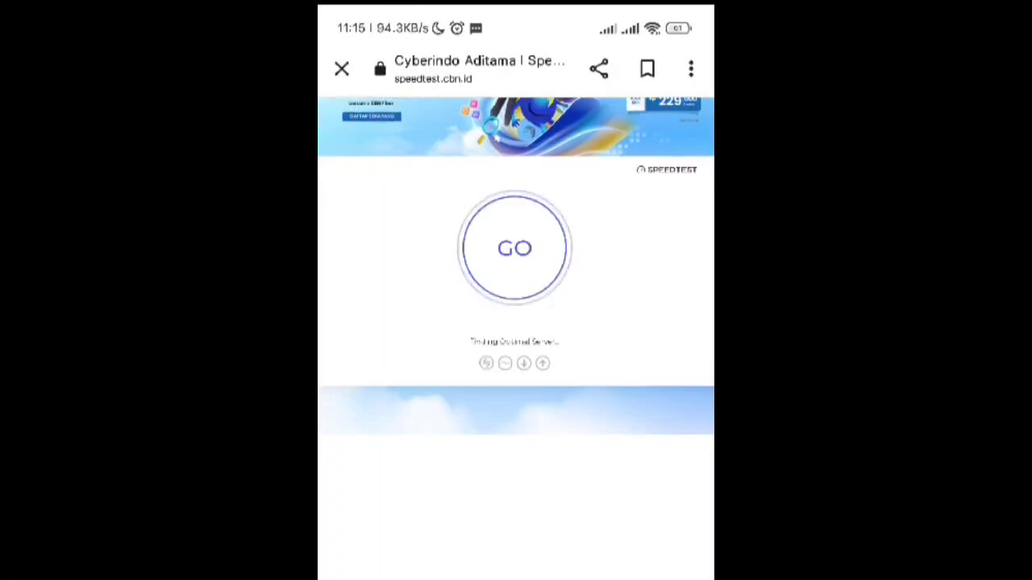
click(514, 248)
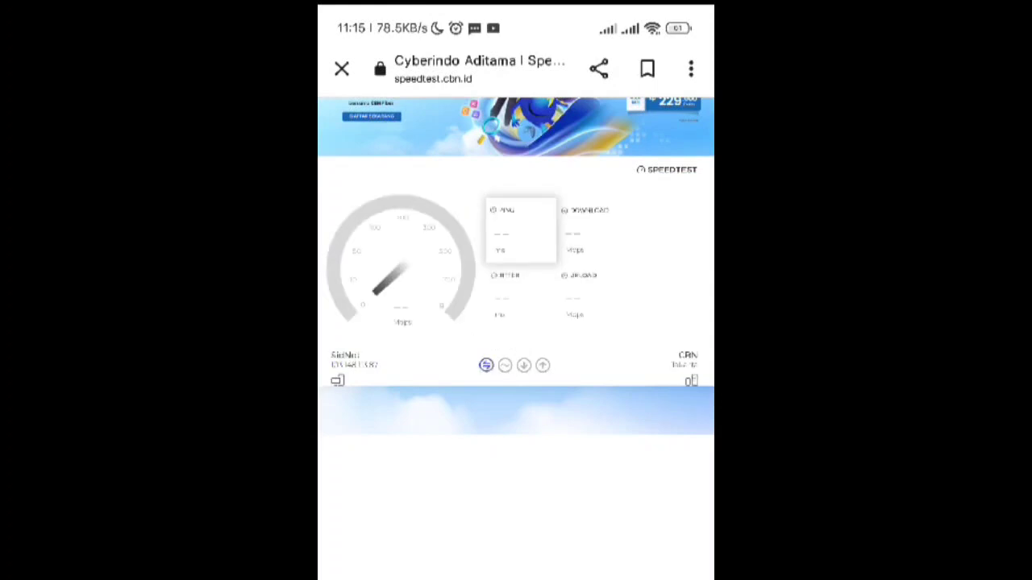